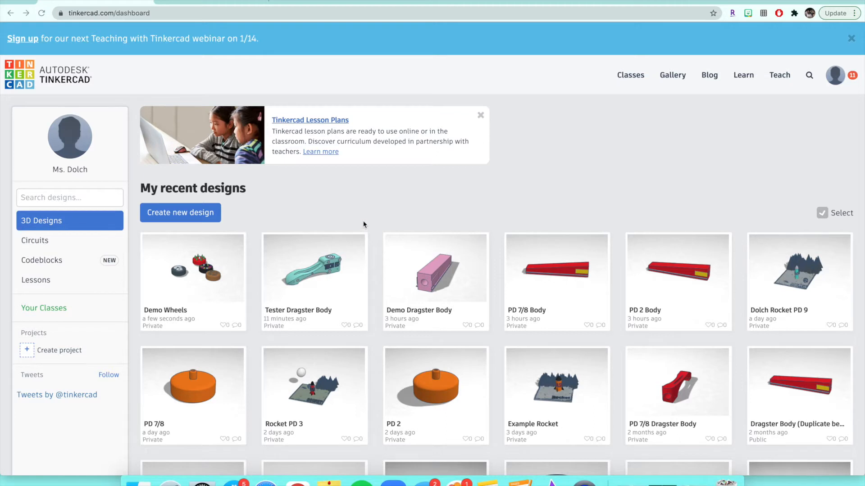
Step: Open the Demo Wheels design for editing
mouse_move(336, 261)
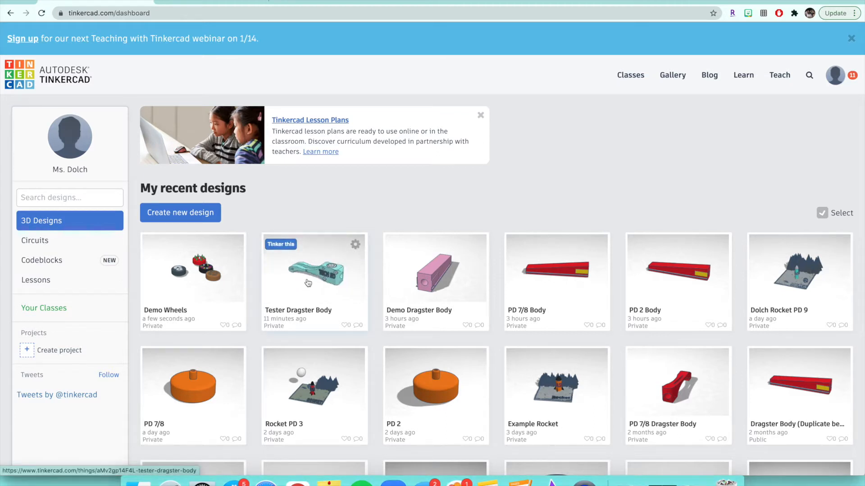
mouse_move(202, 293)
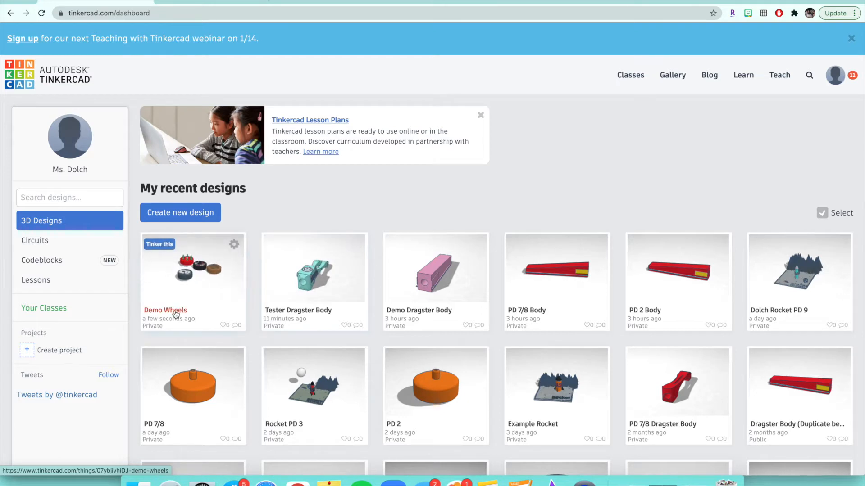
left_click(181, 274)
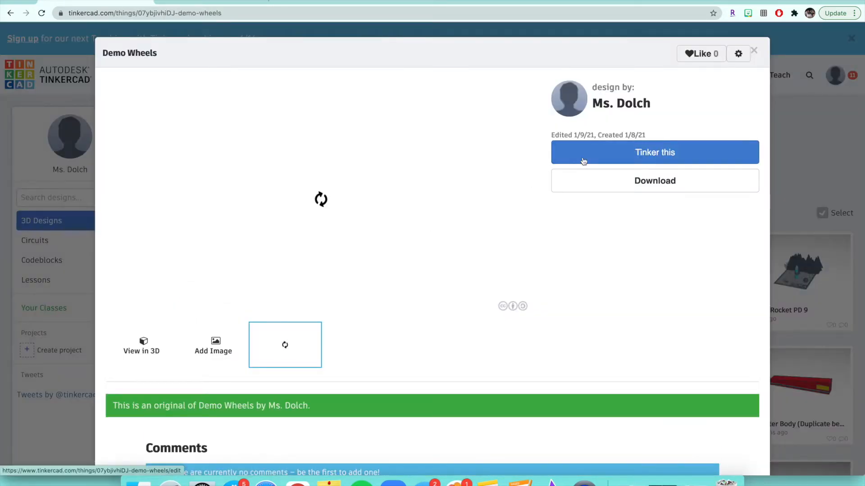
left_click(588, 159)
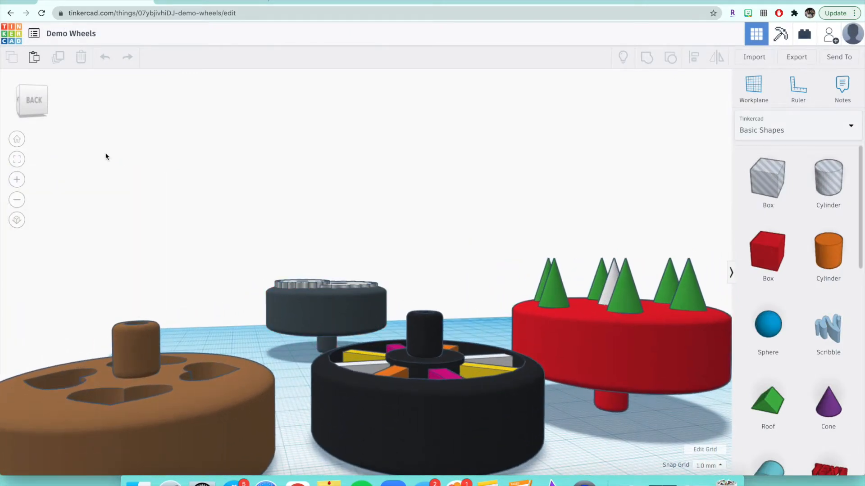
Step: Move the dark gray gear wheel slightly farther from the other three wheels on the workplane
left_click_drag(31, 97, 38, 105)
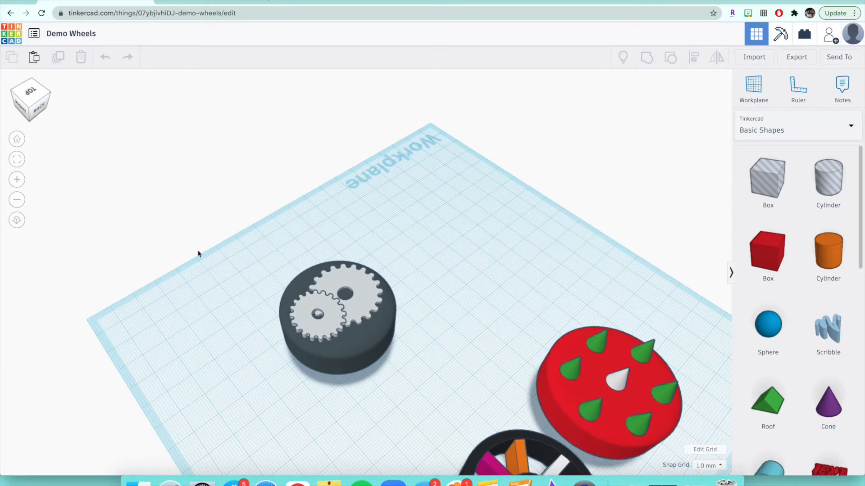
scroll(263, 296, "down", 5)
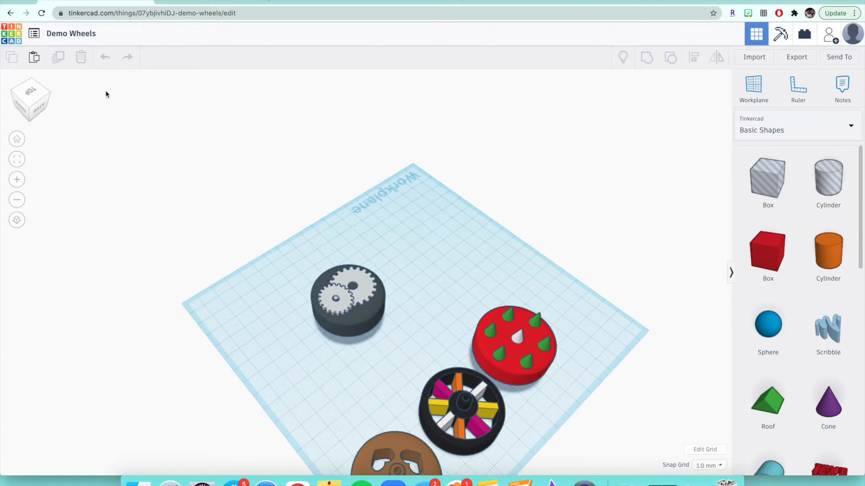
left_click(22, 106)
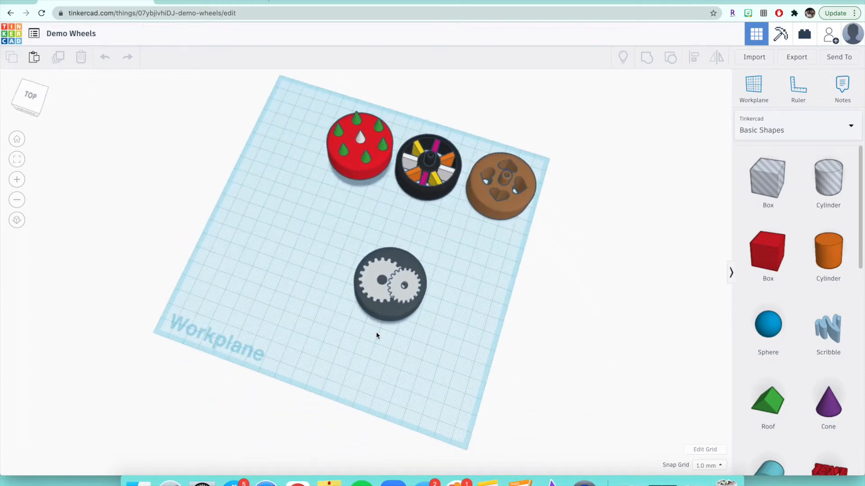
left_click(387, 302)
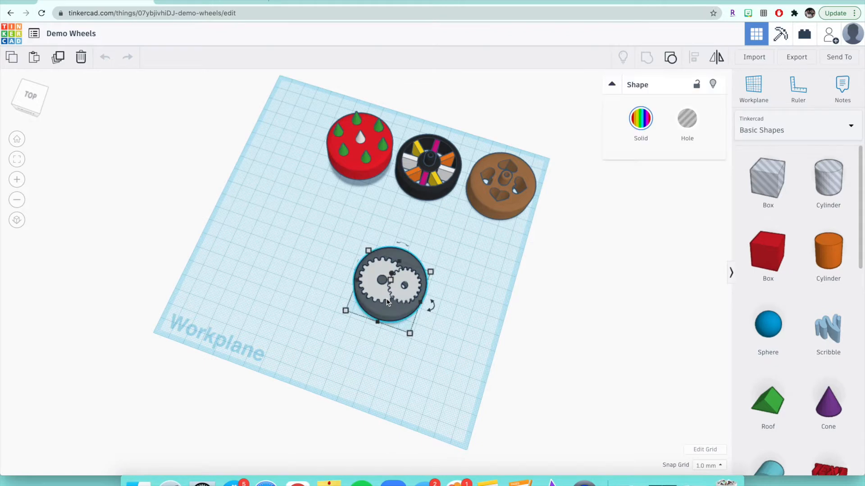
left_click_drag(386, 302, 381, 319)
left_click(288, 271)
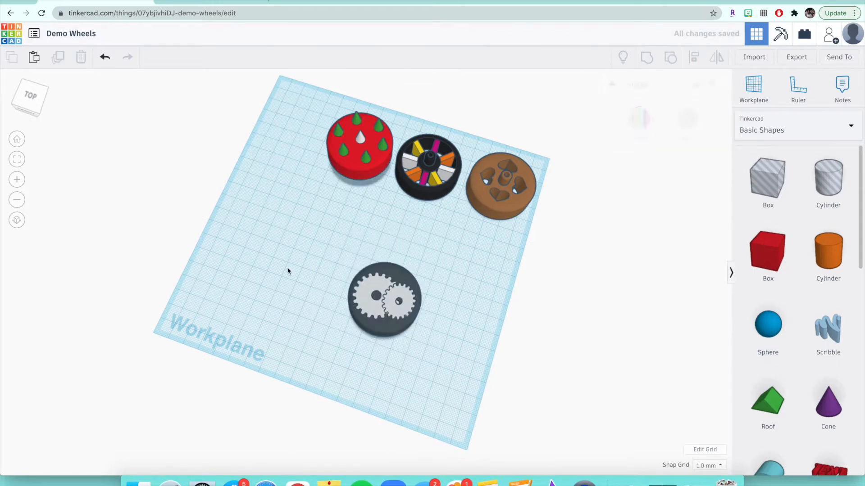
Step: Copy the dark gray gear wheel and open the Tester Dragster Body design for editing
left_click(371, 316)
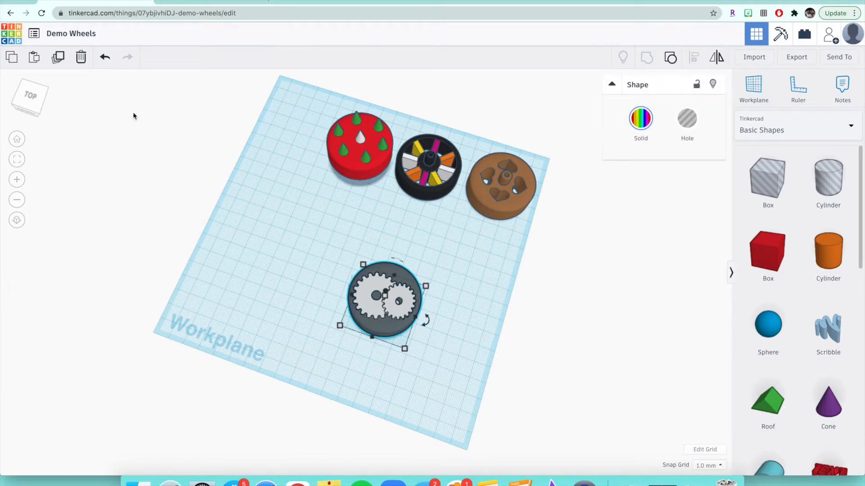
left_click(33, 36)
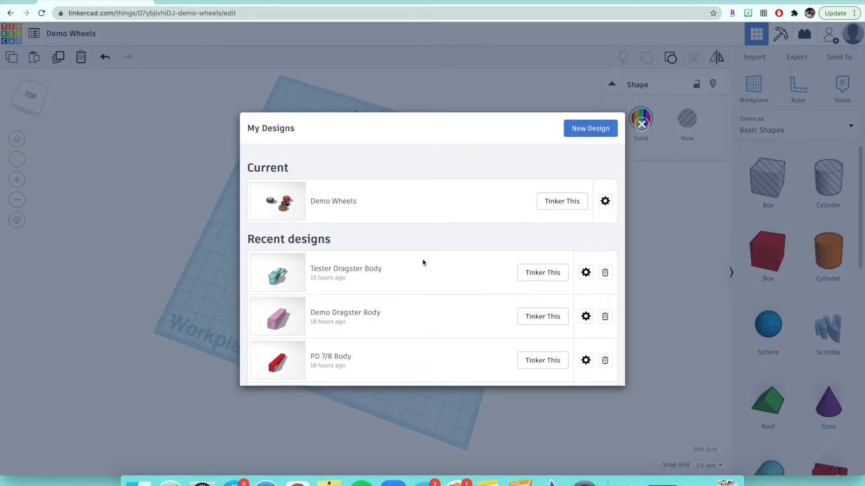
scroll(419, 296, "down", 2)
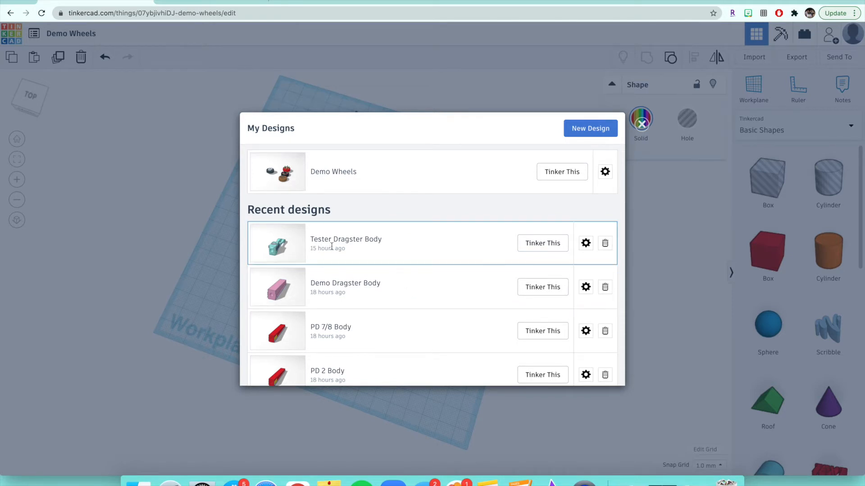
left_click(536, 247)
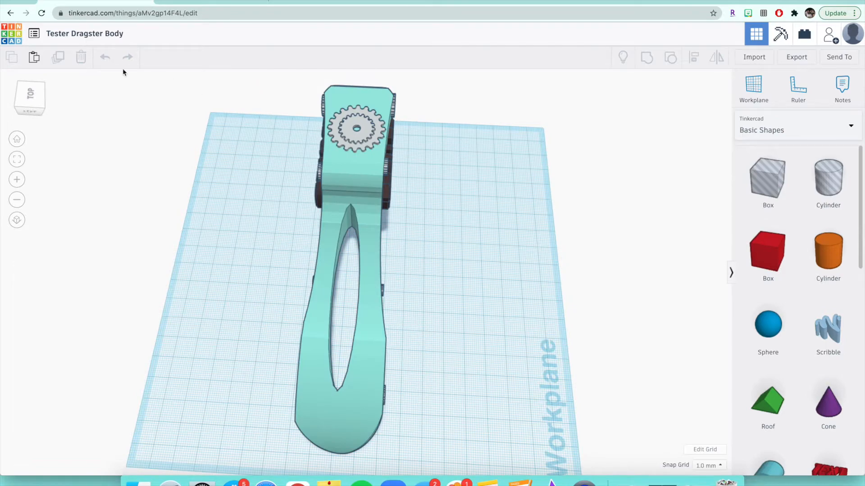
Step: Paste the copied gear wheel and place it on the workplane in front of the dragster body's TECH ED side
left_click_drag(33, 112, 12, 108)
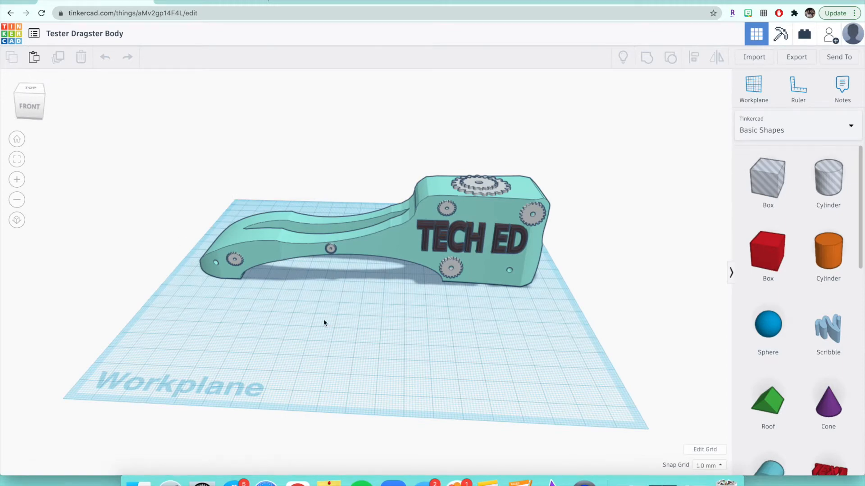
key("ctrl+v")
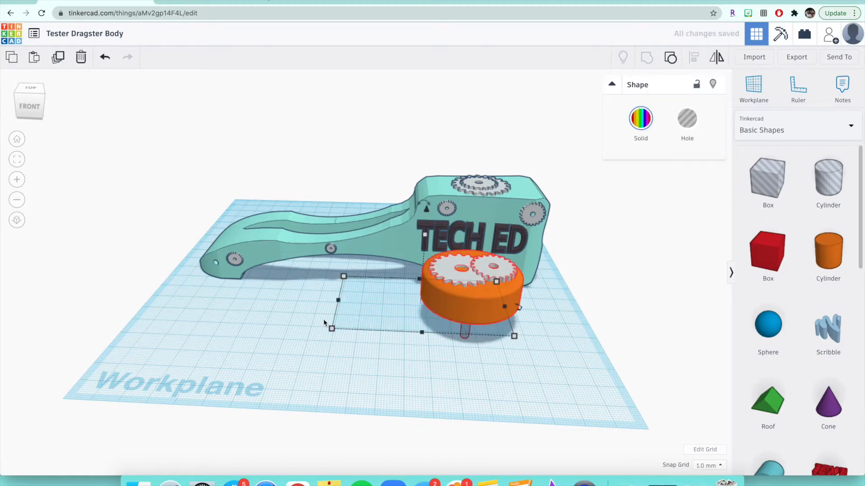
left_click_drag(472, 310, 455, 347)
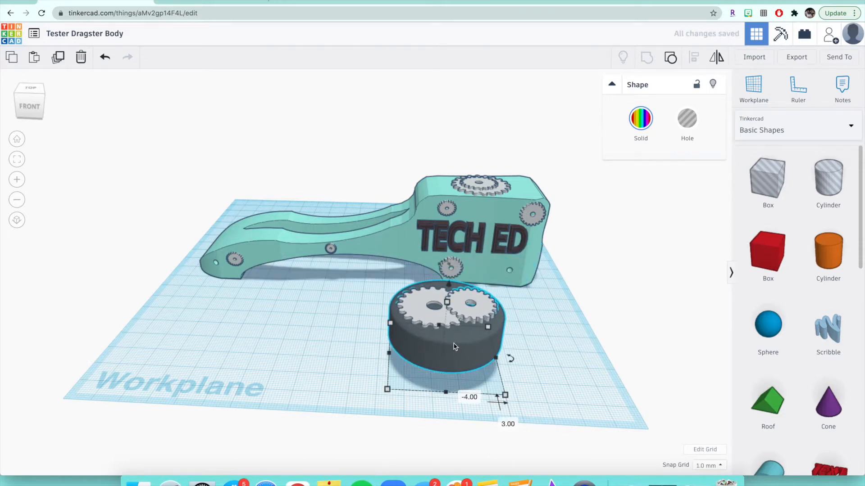
Step: Rotate the gear wheel 90° so it stands upright with gears facing outward, and place it beside the body's rear end
mouse_move(22, 114)
left_mouse_down()
mouse_move(44, 111)
mouse_move(15, 113)
mouse_move(37, 111)
left_mouse_up()
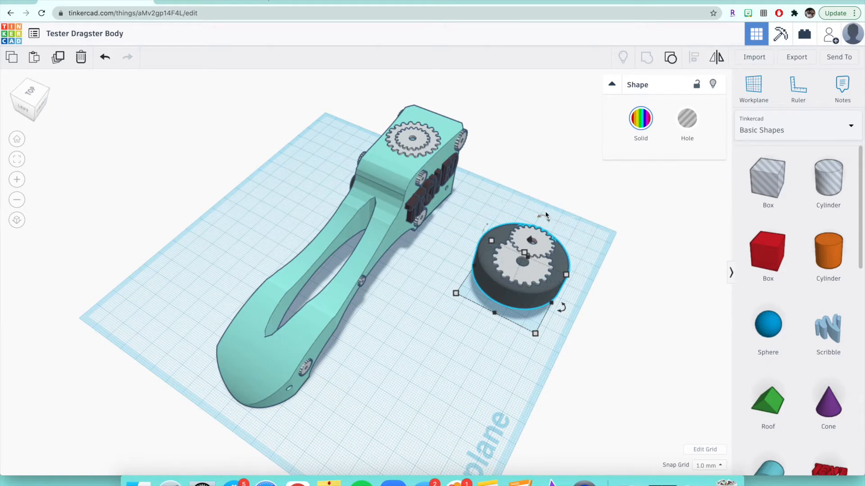
left_click_drag(550, 217, 570, 258)
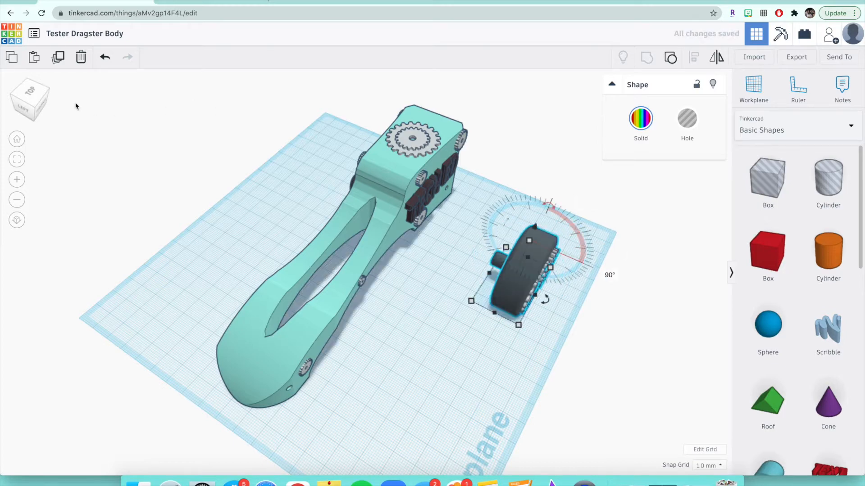
left_click(30, 104)
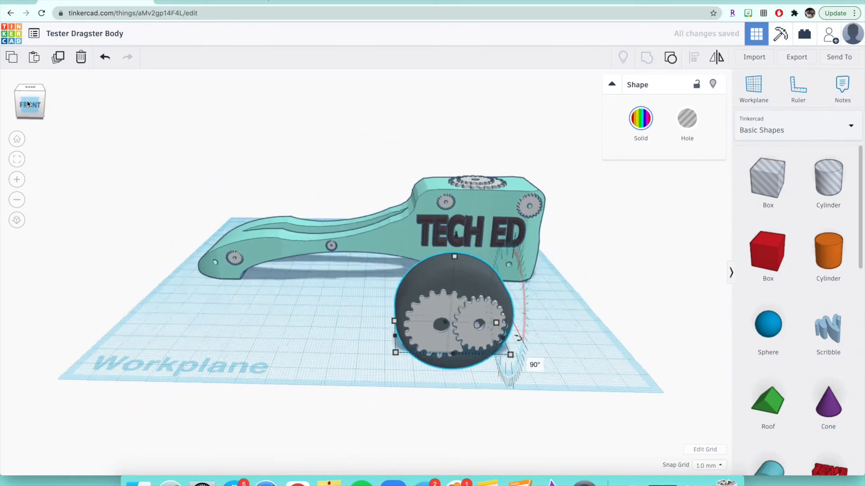
left_click_drag(458, 301, 506, 259)
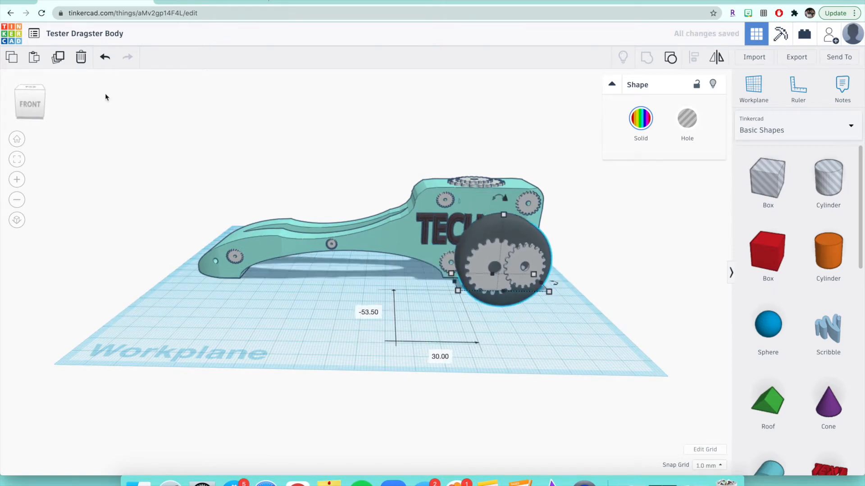
left_click(44, 101)
mouse_move(441, 211)
left_mouse_down()
mouse_move(484, 212)
mouse_move(448, 213)
left_mouse_up()
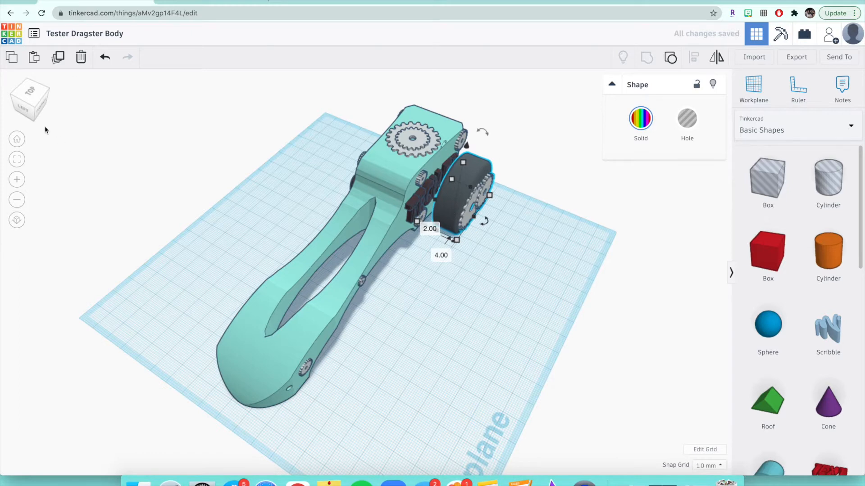
Step: Shrink the upright gear wheel's width and set its height to about 30.5 mm
left_click(39, 108)
left_click_drag(19, 102, 20, 112)
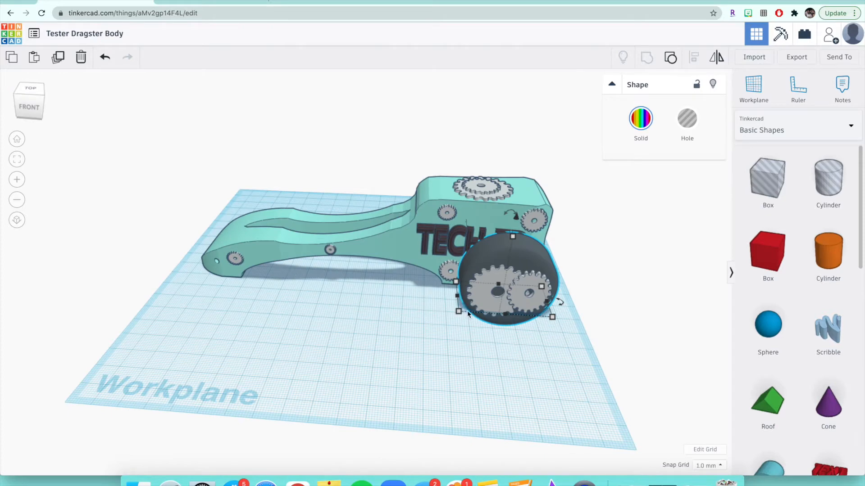
left_click_drag(555, 322, 521, 304)
left_click_drag(497, 246, 496, 258)
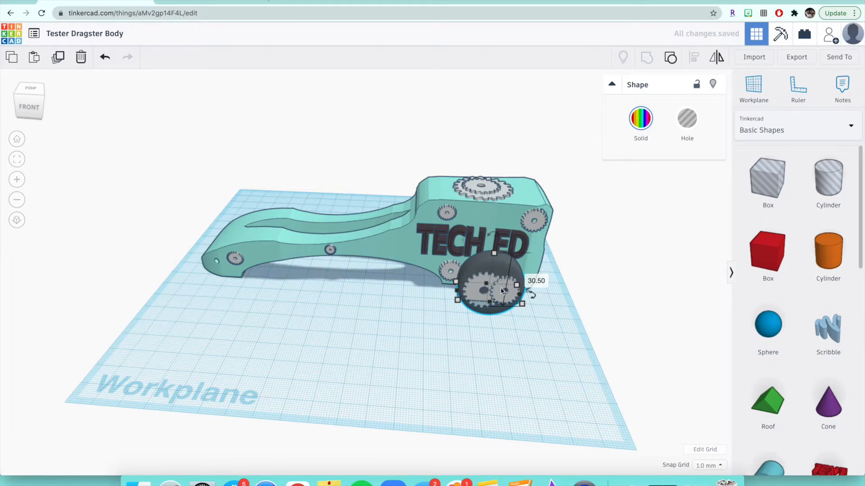
left_click_drag(523, 307, 517, 303)
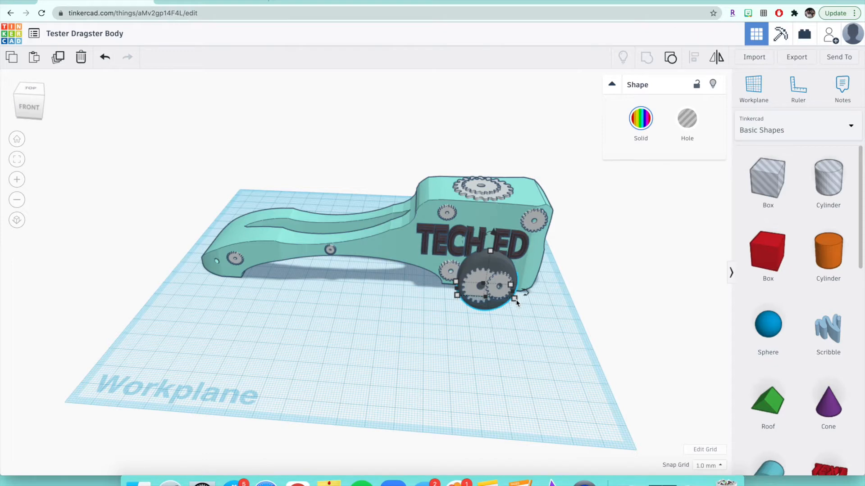
Step: Stretch the gear wheel's thickness outward from the body to about 23 mm
left_click(30, 111)
left_click_drag(30, 113, 38, 116)
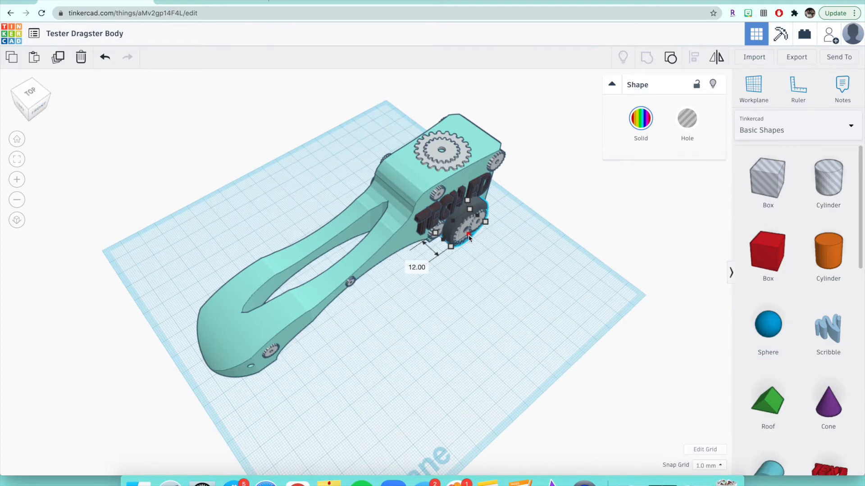
left_click_drag(469, 237, 485, 247)
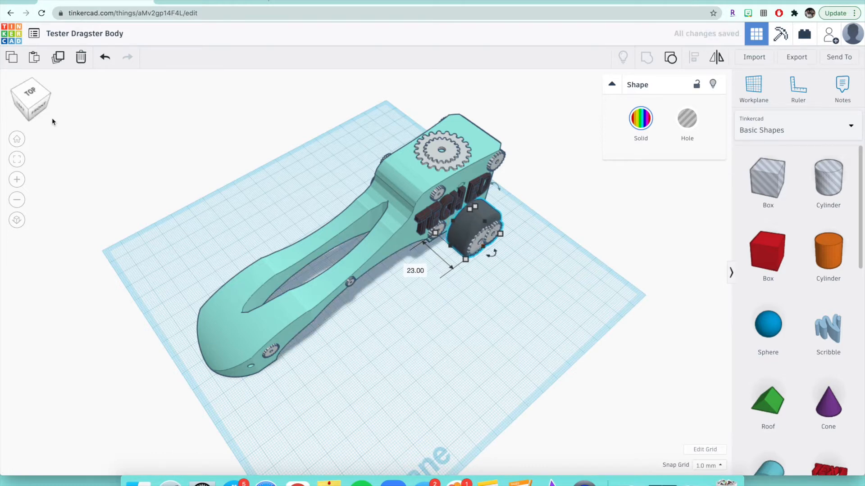
Step: Move the gear wheel clear of the body and resize it to about 24 mm wide, 23.5 mm high and 19 mm thick
left_click(25, 104)
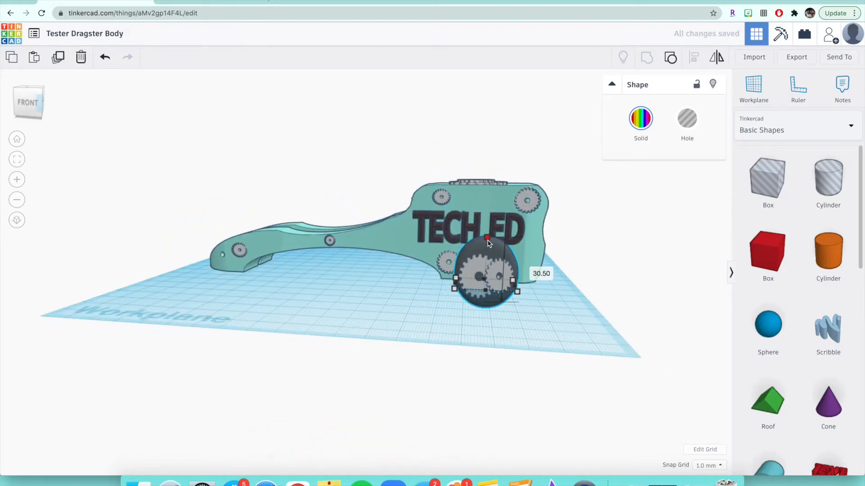
left_click_drag(495, 265, 446, 297)
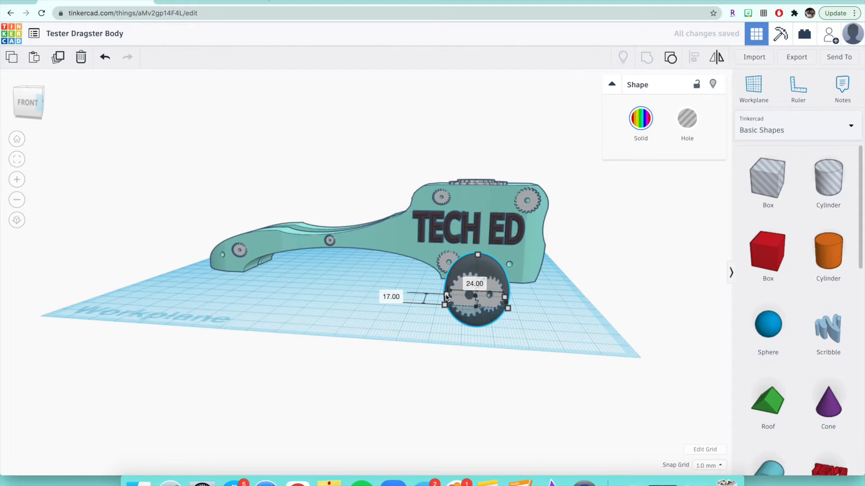
left_click_drag(479, 268, 480, 271)
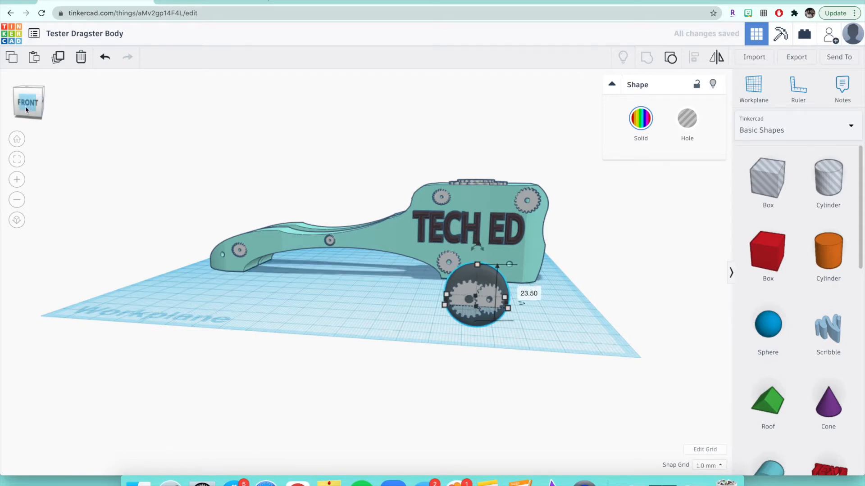
left_click_drag(26, 110, 41, 115)
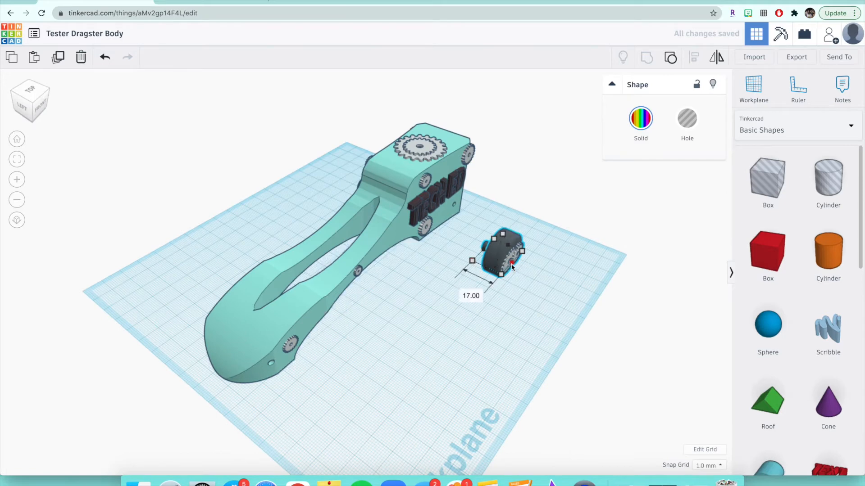
left_click_drag(514, 267, 517, 269)
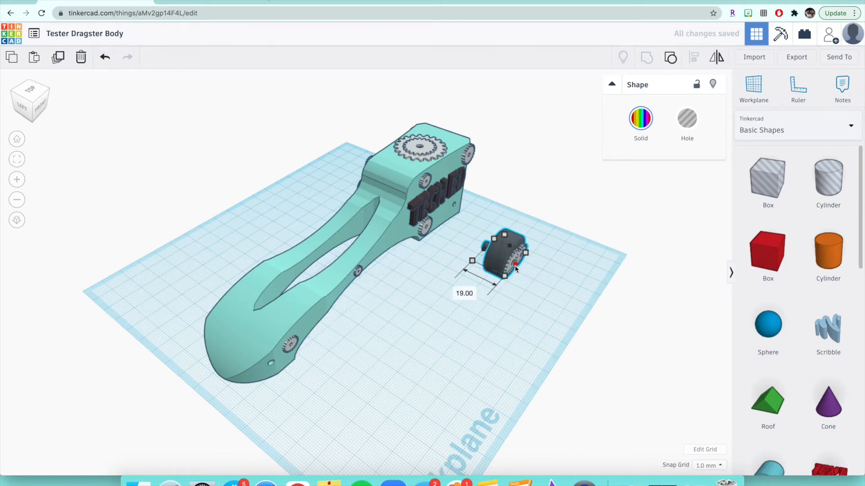
left_click(452, 321)
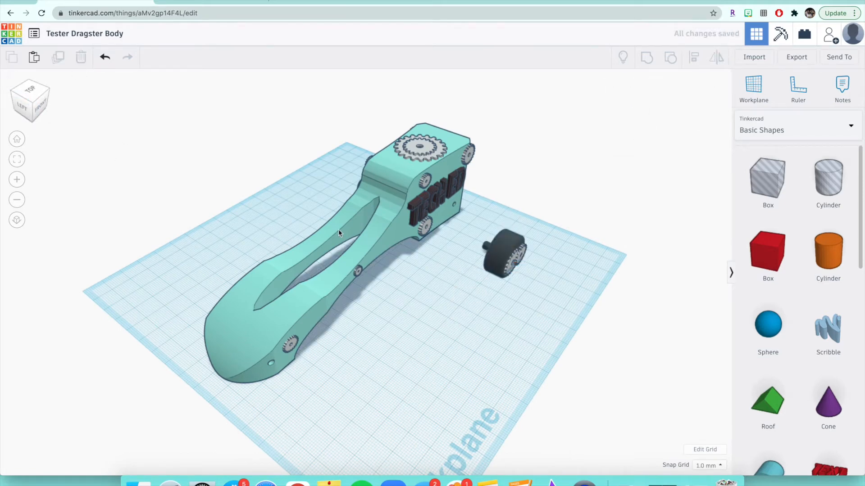
Step: Position the gear wheel at the body's rear axle hole, raising it about 3.5 mm and nudging it into line
left_click_drag(494, 265, 466, 226)
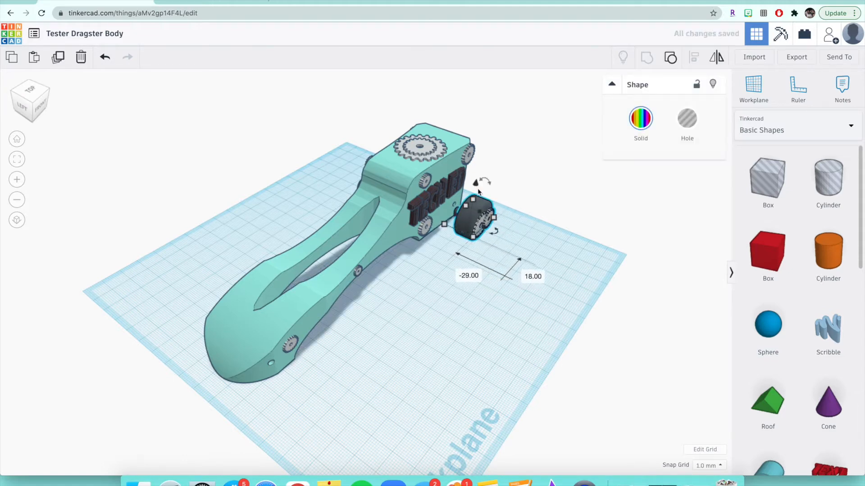
left_click(478, 189)
left_click(471, 210)
left_click_drag(476, 184, 476, 181)
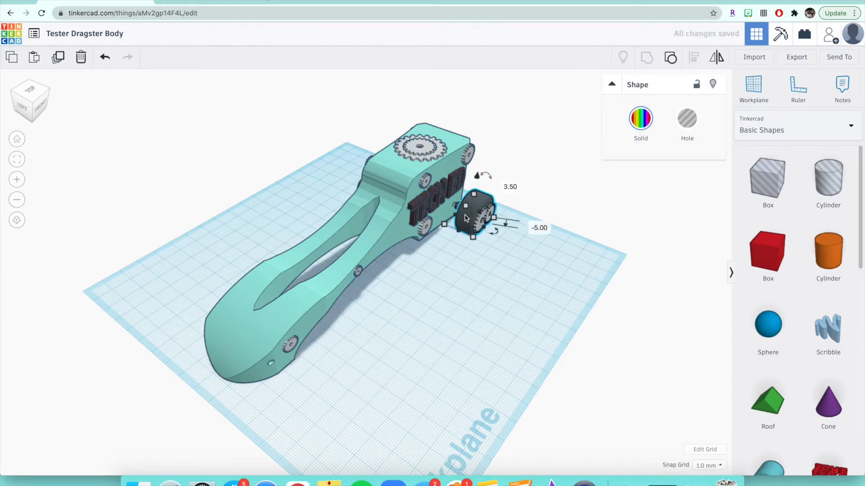
key("Left")
key("Left")
key("Left")
key("Left")
key("Left")
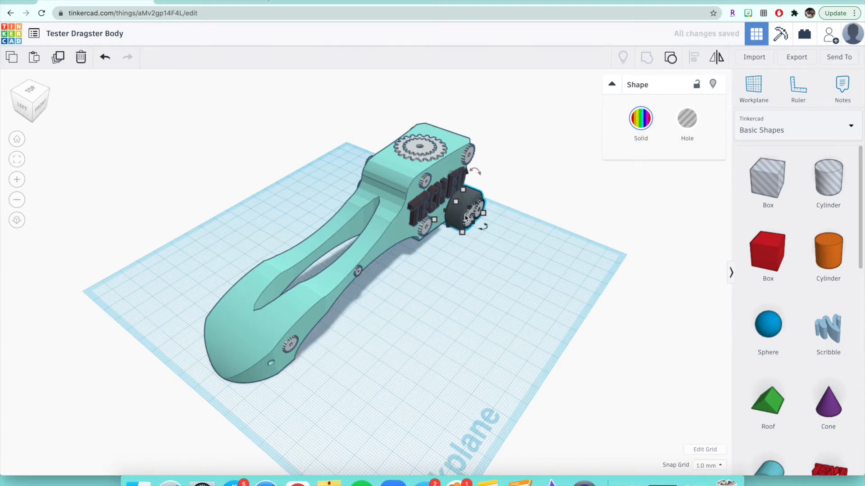
Step: Nudge the gear wheel sideways, checking from above, so its axle sits inside the body's rear side
key("Left")
key("Left")
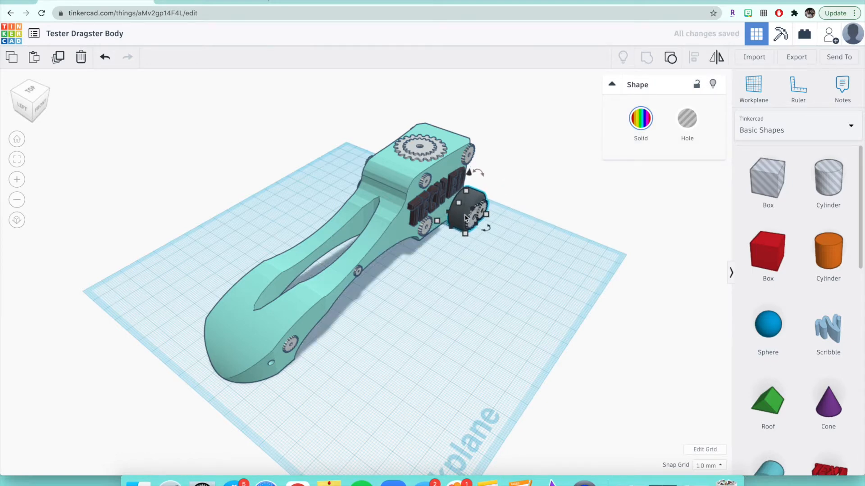
left_click(30, 92)
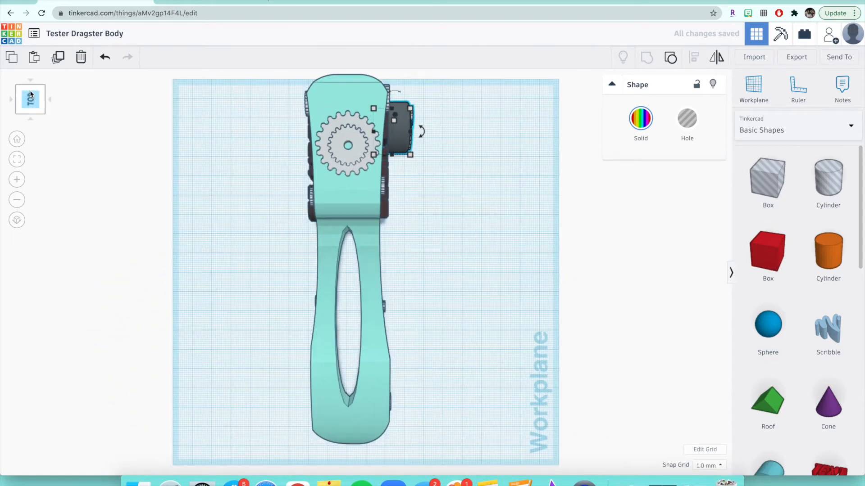
key("Right")
key("Right")
key("Right")
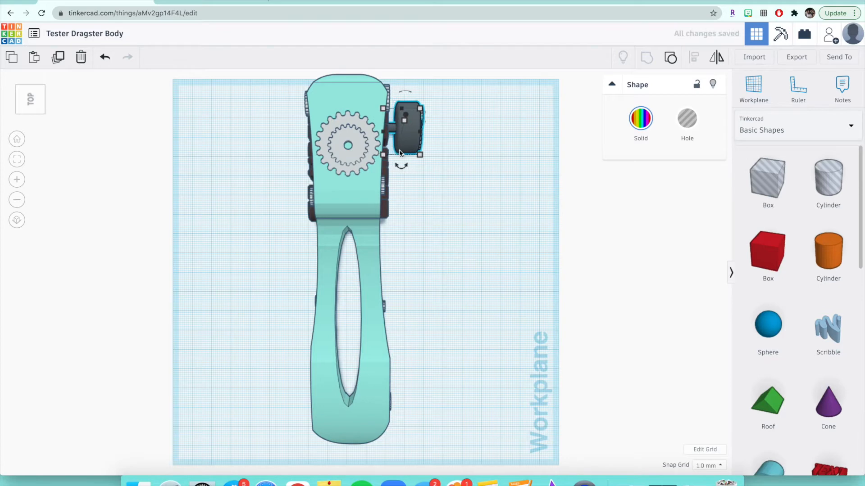
key("Left")
key("Left")
key("Left")
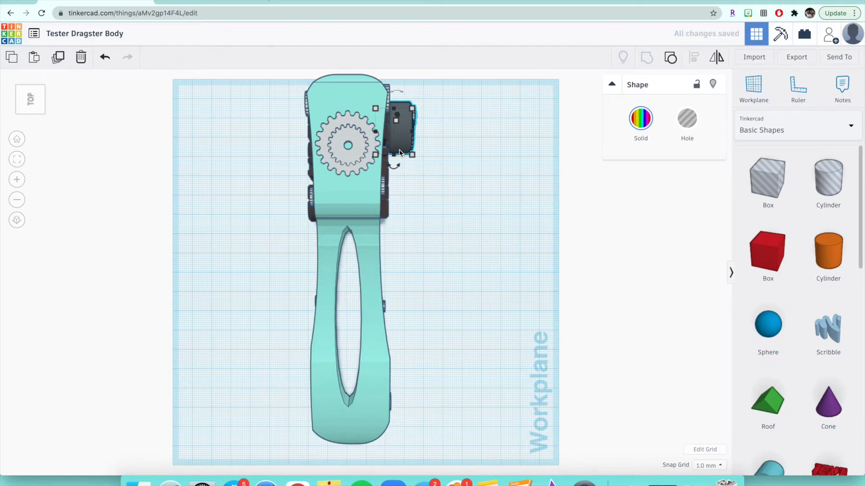
Step: Slide the gear wheel out of the rear axle hole and back in to check its fit against the body
key("Right")
key("Right")
key("Right")
key("Right")
key("Right")
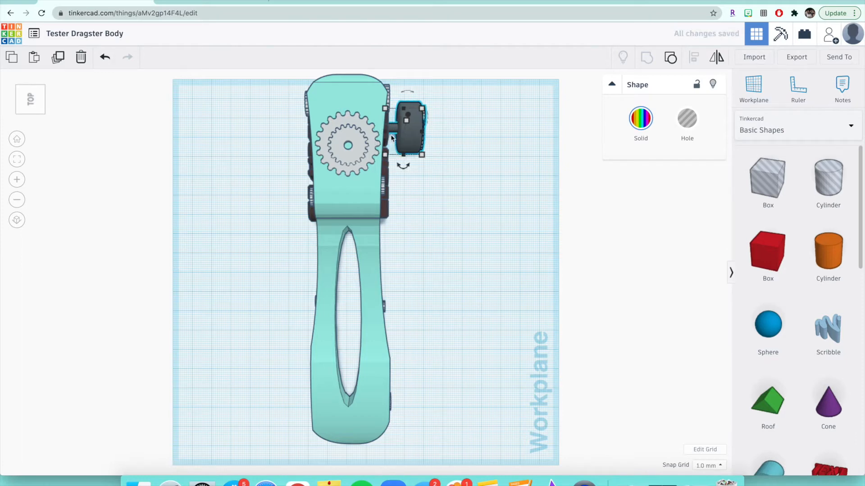
key("Left")
key("Left")
key("Left")
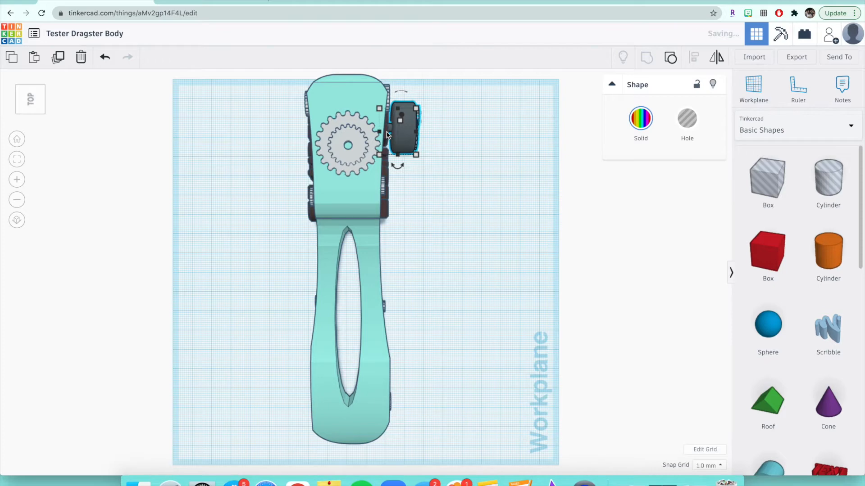
key("Right")
key("Right")
key("Right")
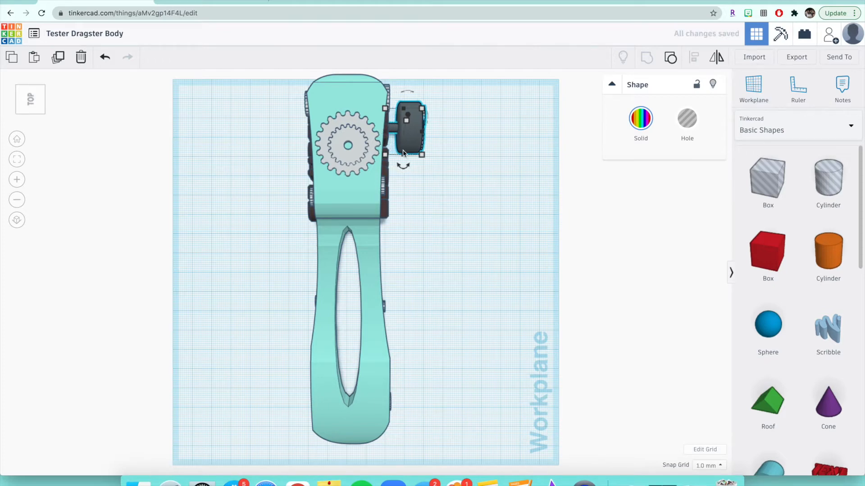
key("Left")
key("Left")
key("Left")
key("Left")
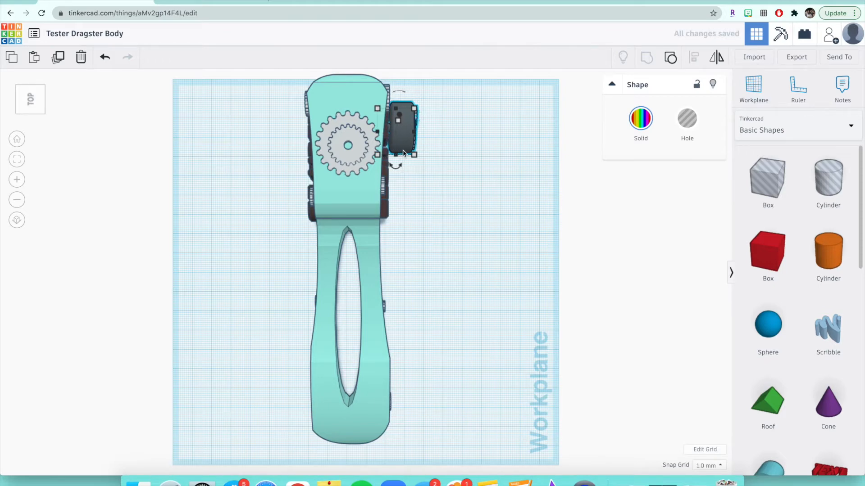
key("Left")
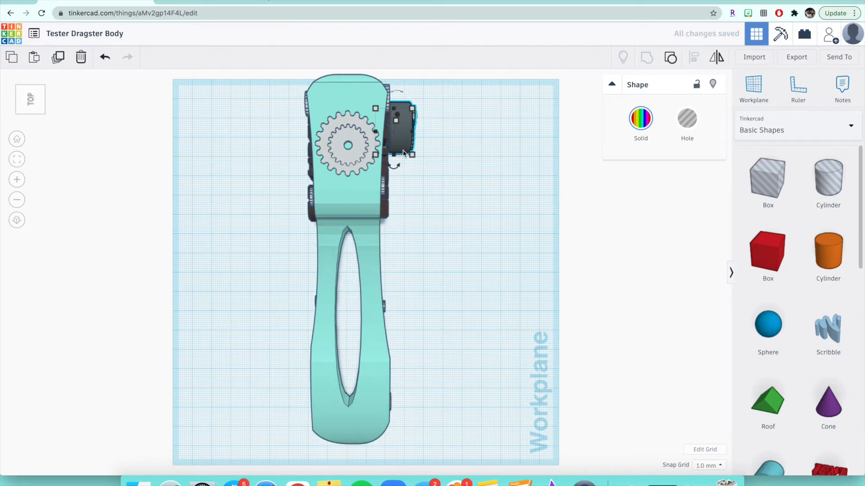
key("Right")
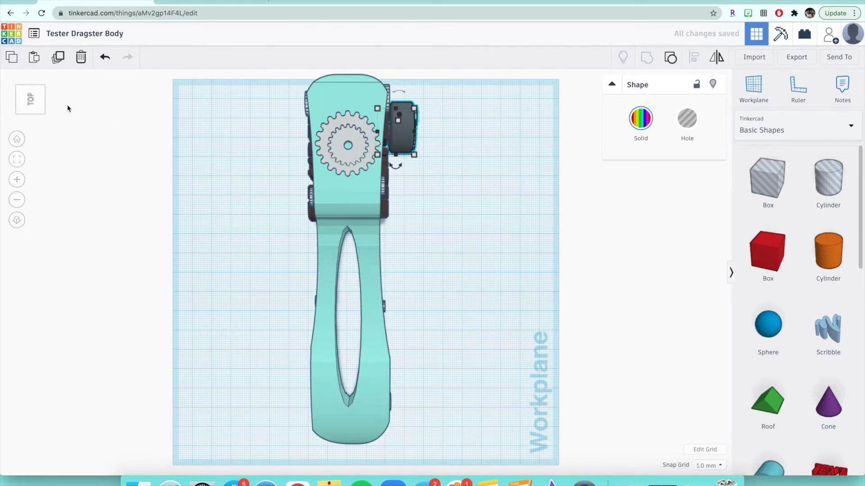
key("Left")
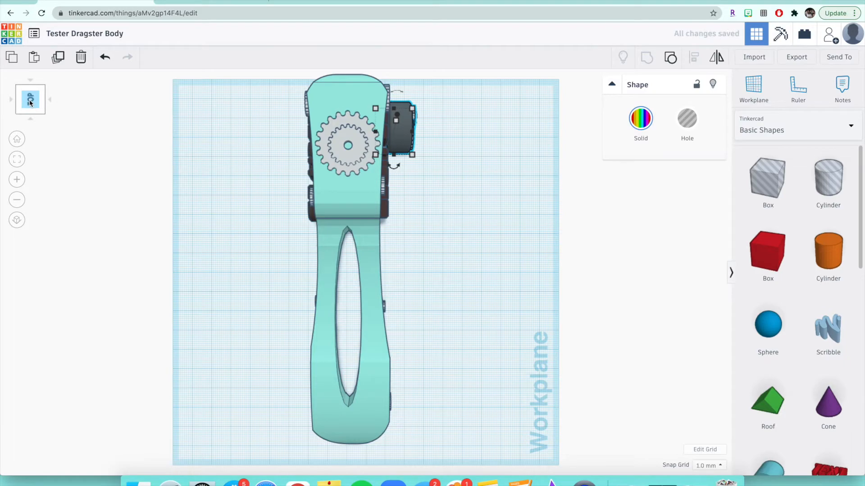
Step: Nudge the gear wheel lengthwise in the front view to line it up with the rear axle hole, then deselect it
left_click_drag(30, 103, 2, 95)
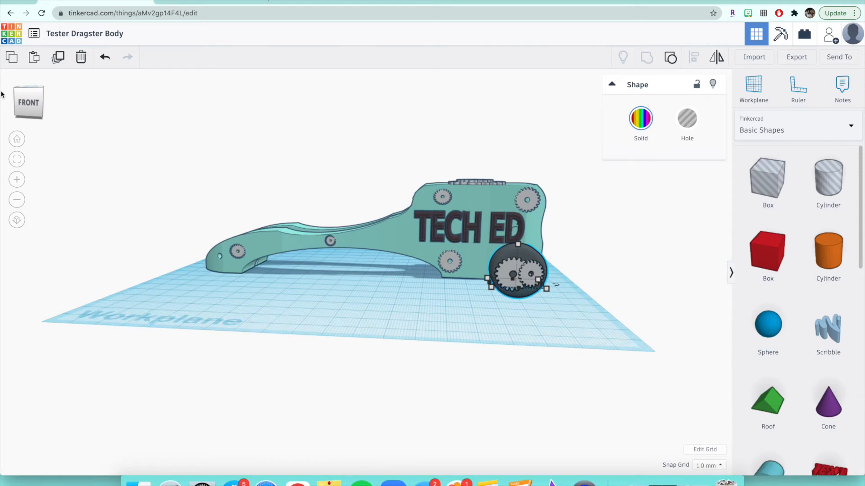
key("Left")
key("Left")
key("Left")
key("Left")
key("Left")
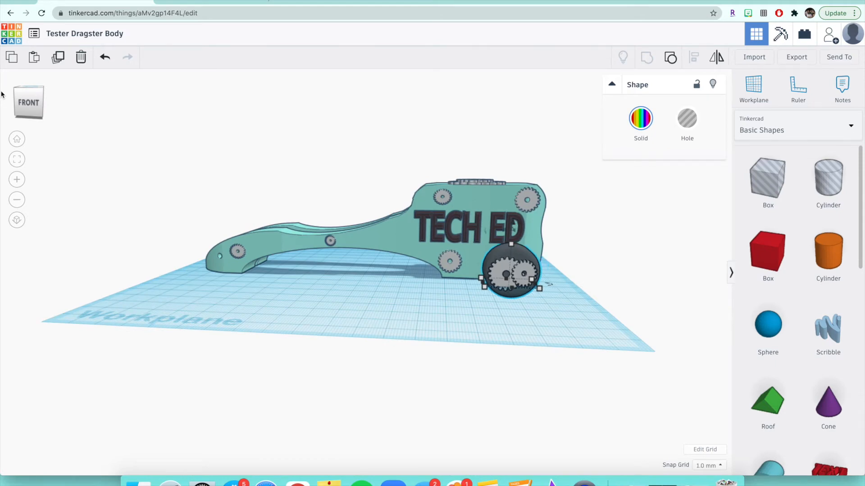
key("Right")
key("Right")
key("Right")
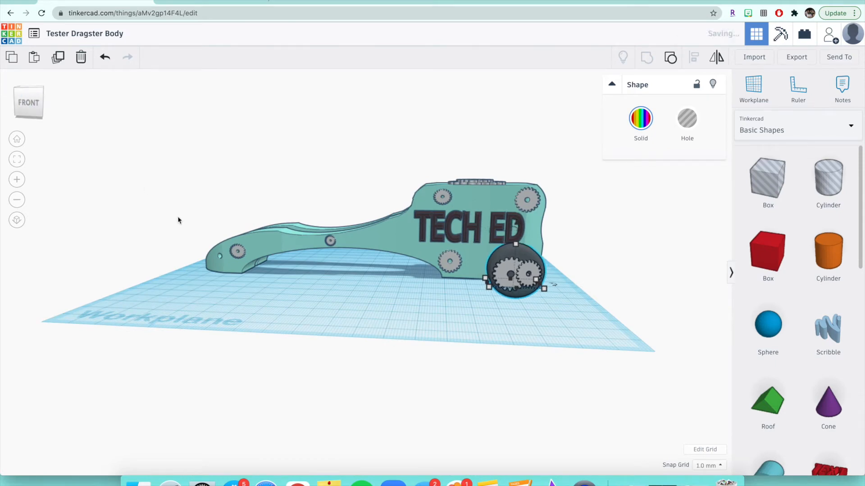
left_click(309, 313)
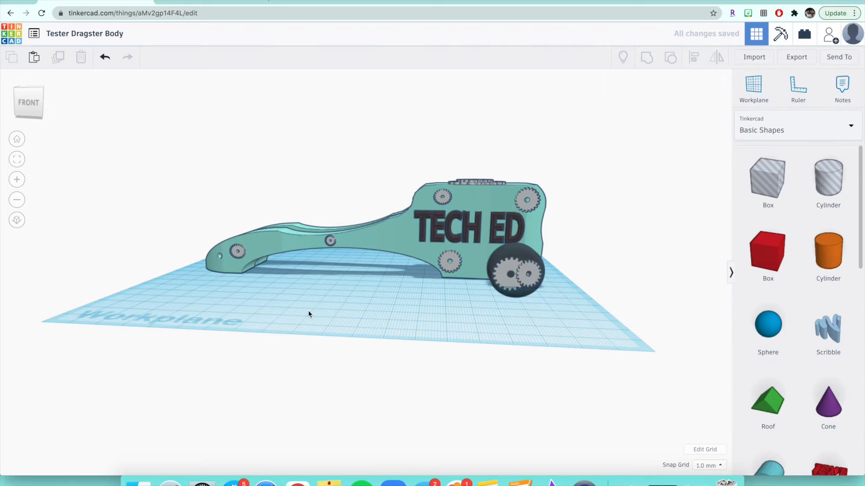
Step: Duplicate the rear gear wheel and move the copy 144 mm toward the nose and 24 mm outward
left_click(519, 277)
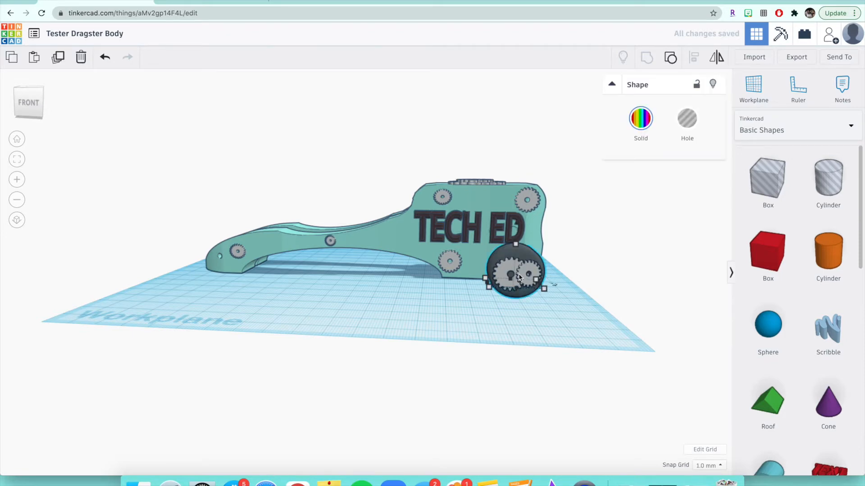
key("ctrl+d")
left_click_drag(518, 274, 219, 260)
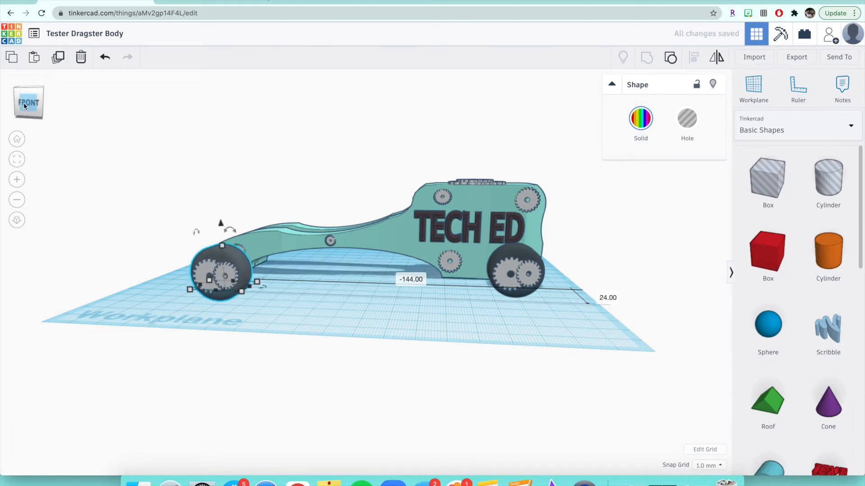
Step: Move the wheel copy across to the body's opposite rear side and place another copy beside the nose
left_click_drag(23, 103, 50, 107)
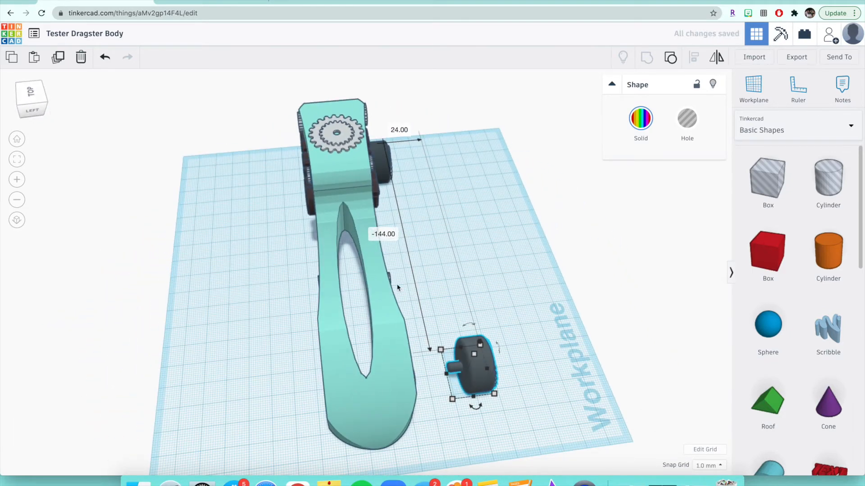
left_click_drag(483, 377, 271, 180)
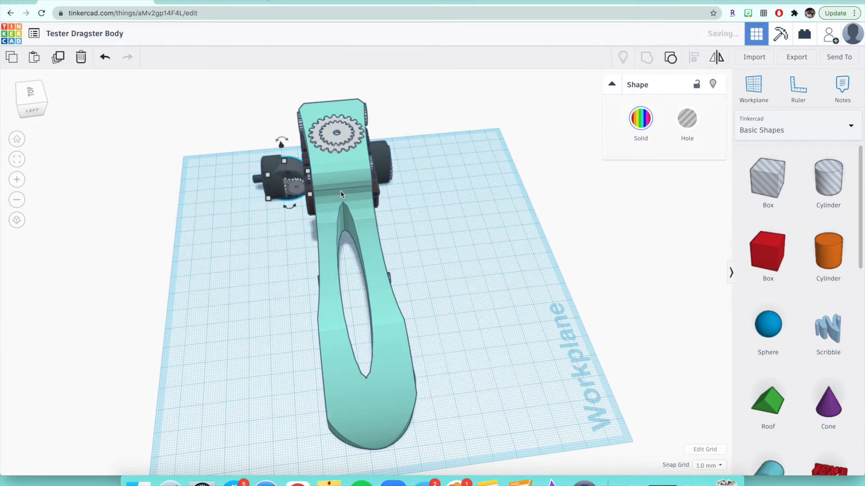
left_click_drag(340, 193, 488, 375)
Step: Rotate the opposite rear wheel half a turn so its axle faces the body
left_click(276, 193)
left_click_drag(265, 217, 265, 217)
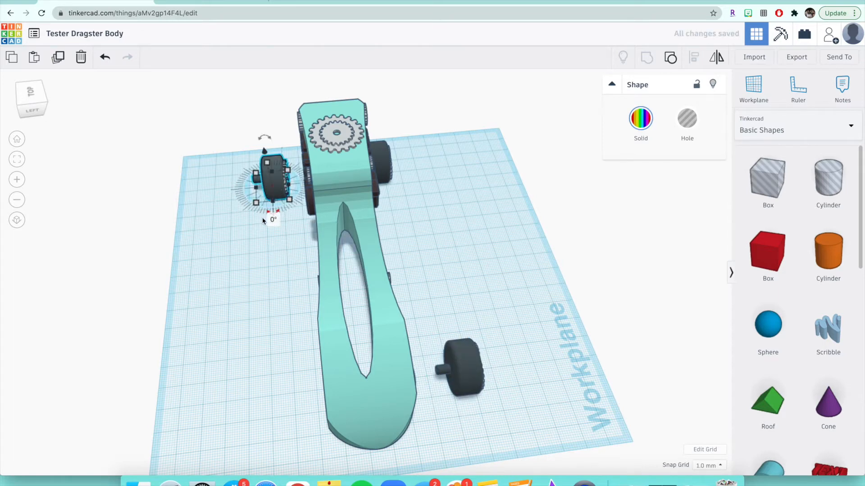
left_click_drag(274, 214, 266, 142)
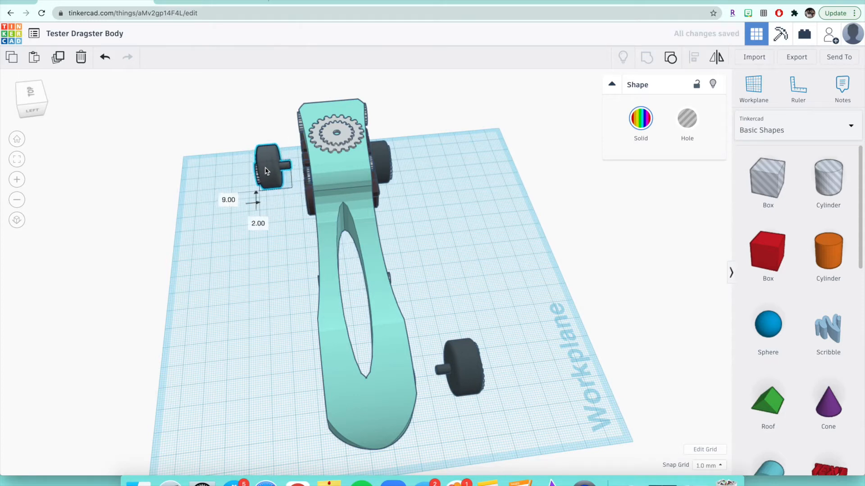
Step: Move the turned wheel about 11 mm and 10 mm to seat it against the body at the rear axle
left_click(47, 113)
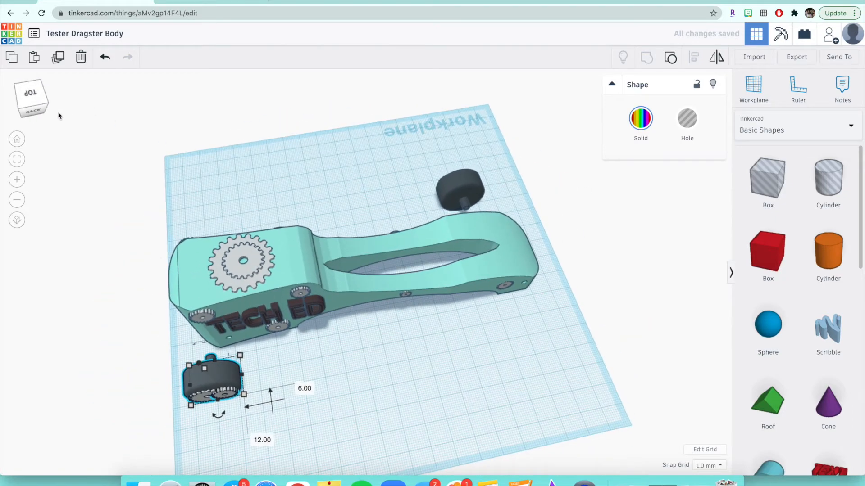
left_click_drag(224, 380, 245, 352)
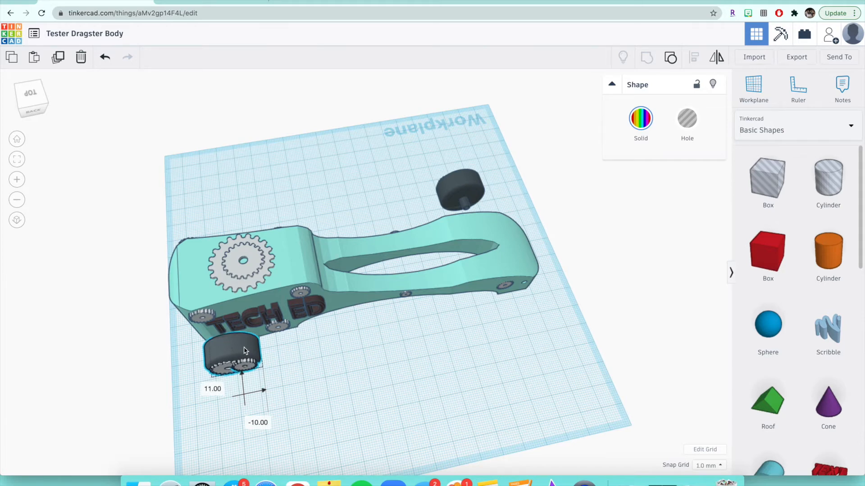
left_click(32, 92)
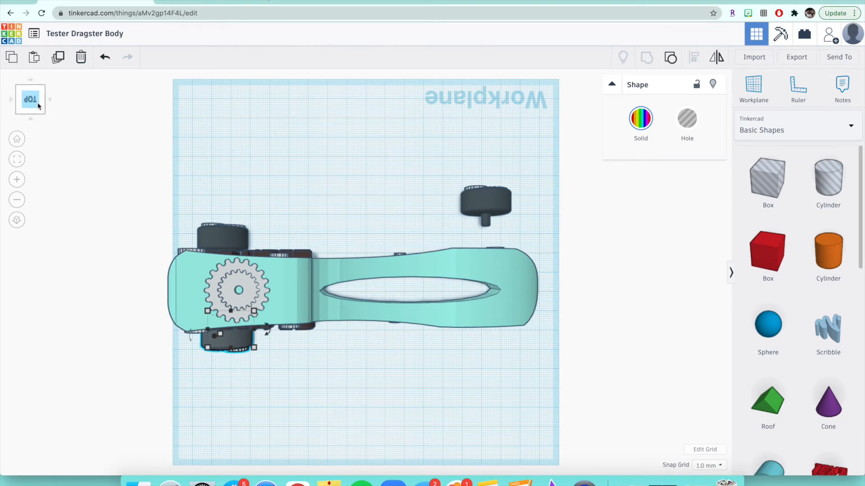
Step: Make the spare wheel beside the nose thinner and shift it 13 mm and 11.5 mm to the front axle hole
left_click_drag(29, 101, 1, 98)
left_click(389, 377)
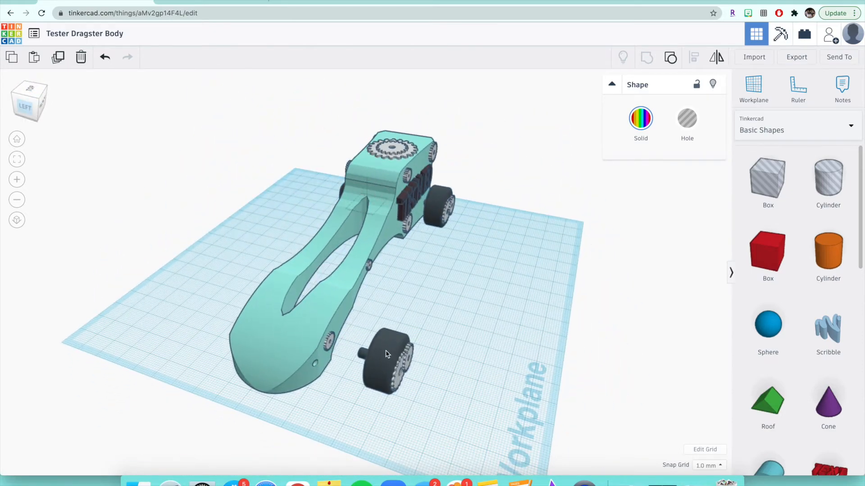
left_click_drag(404, 378, 320, 369)
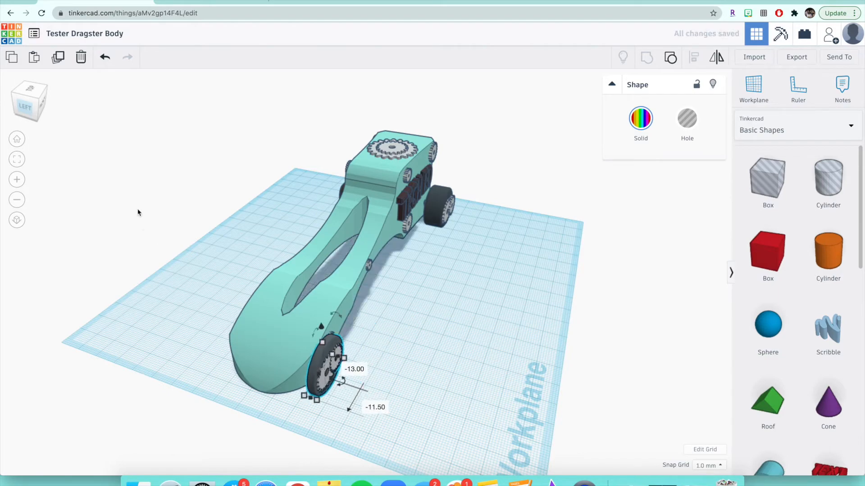
Step: Shrink the front wheel's width and height below the rear wheels' size and reposition it over the front axle hole
left_click(30, 109)
left_click_drag(39, 109, 19, 110)
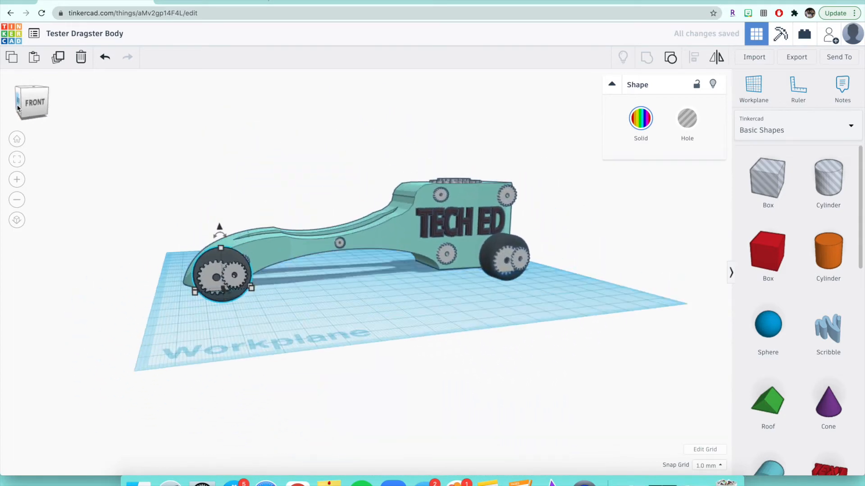
left_click_drag(217, 278, 229, 259)
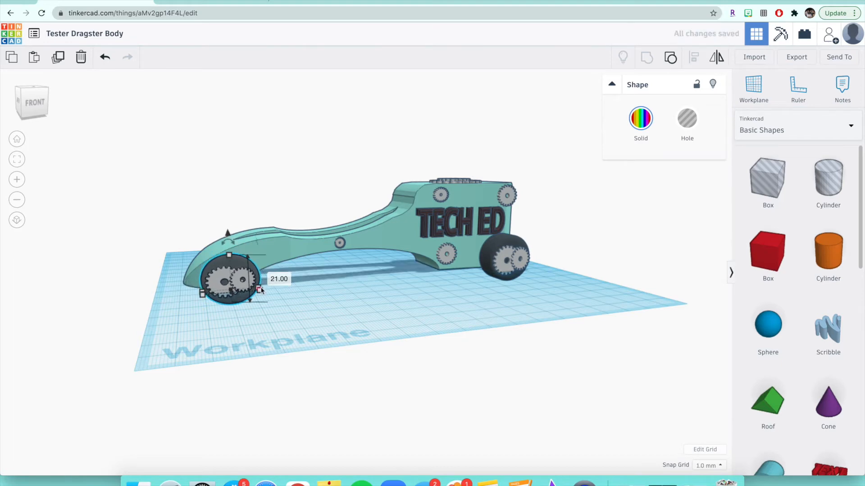
left_click_drag(261, 291, 229, 280)
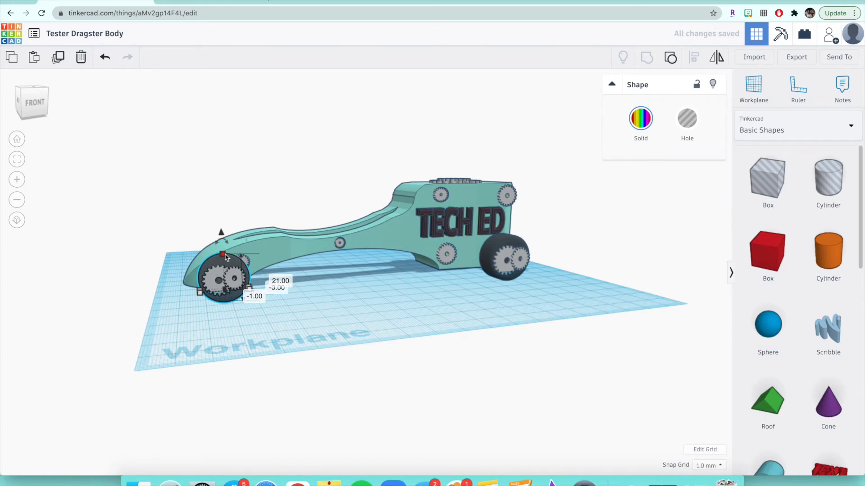
left_click_drag(226, 258, 224, 262)
left_click_drag(251, 293, 223, 285)
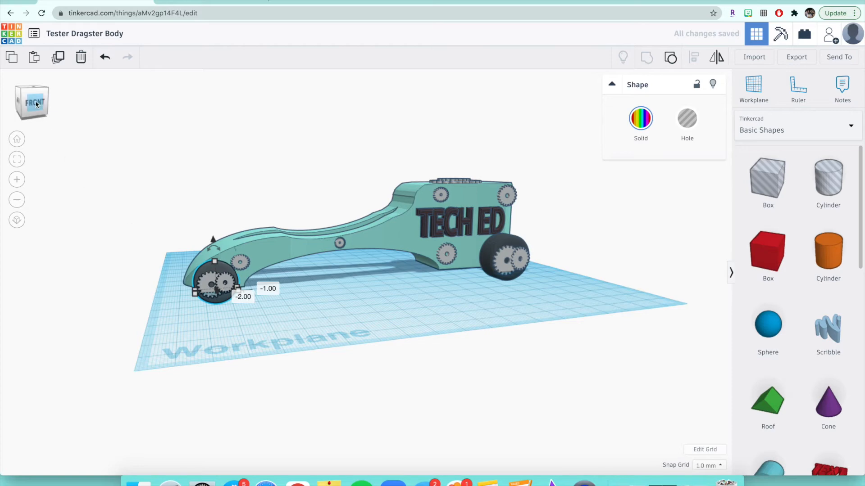
Step: Duplicate the small front wheel and move the copy 61 mm across the nose and 11 mm lengthwise to the opposite side
left_click_drag(36, 101, 39, 106)
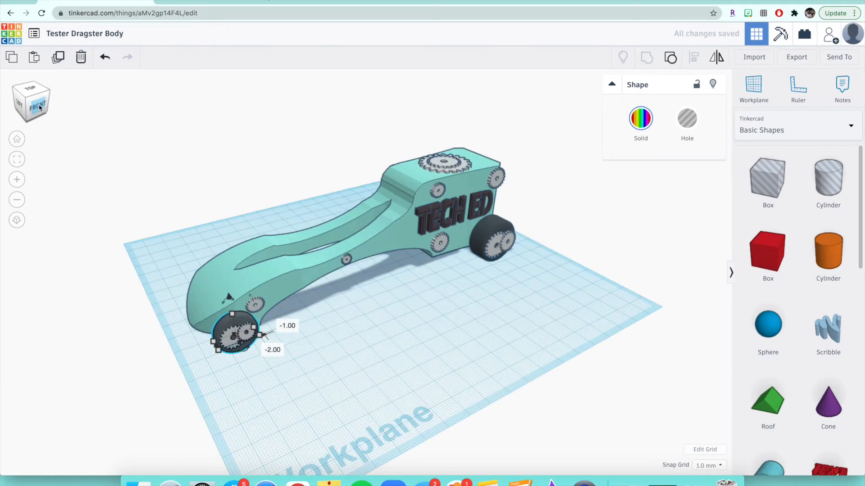
left_click_drag(243, 326, 187, 269)
left_click(44, 111)
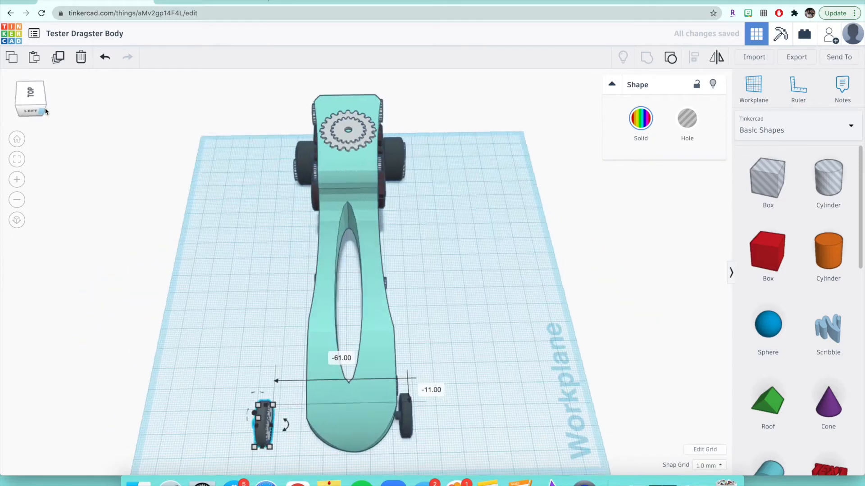
Step: Rotate the copied front wheel -180° and move it 17.5 mm and 4 mm against the nose at the front axle hole
left_click_drag(501, 436, 501, 436)
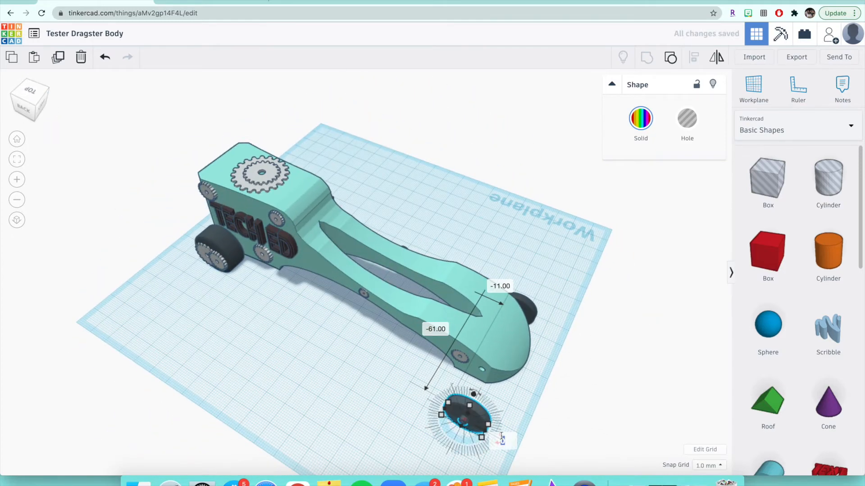
type("-180")
key("Return")
left_click_drag(471, 426, 483, 386)
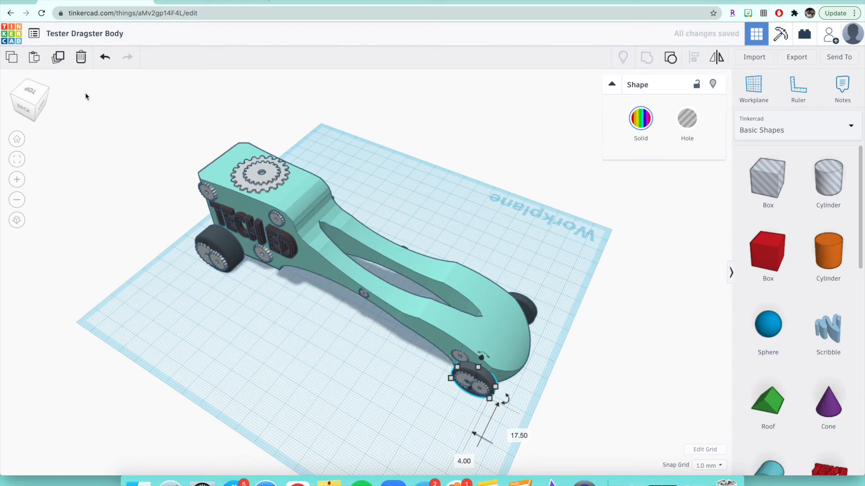
left_click(28, 92)
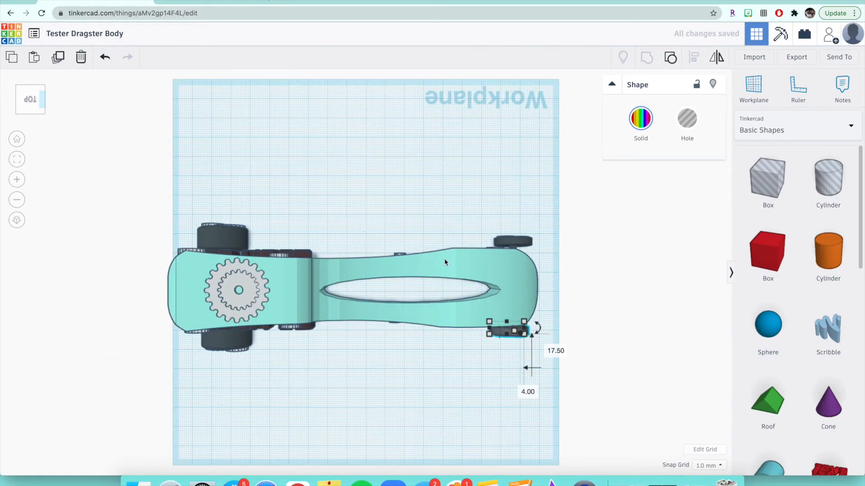
Step: Nudge the other front wheel inward against the nose and line it up lengthwise with the opposite front wheel
left_click(520, 242)
key("Left")
key("Left")
key("Left")
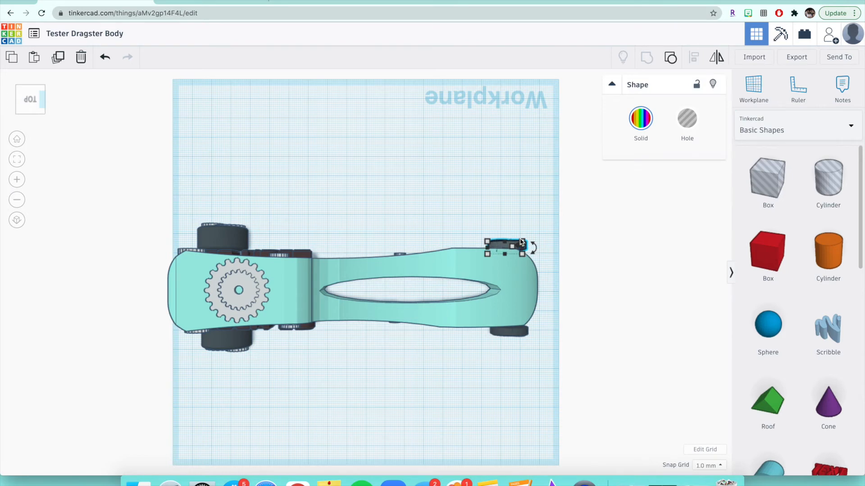
key("Right")
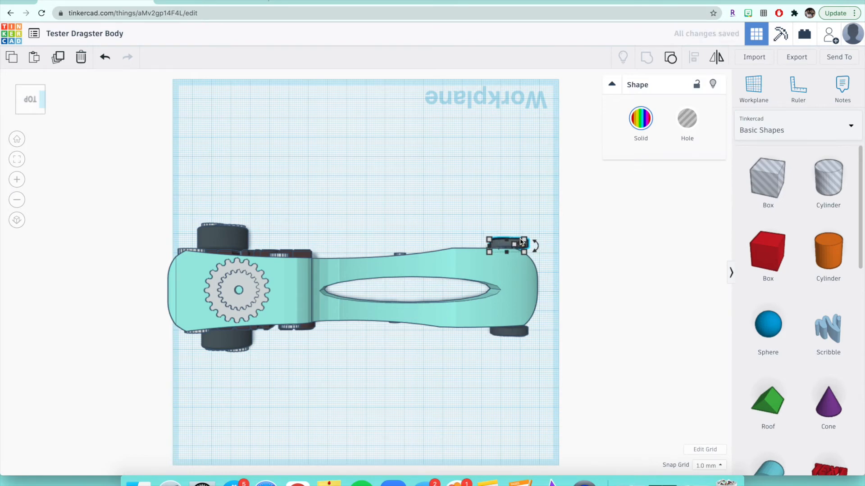
key("Down")
left_click(409, 212)
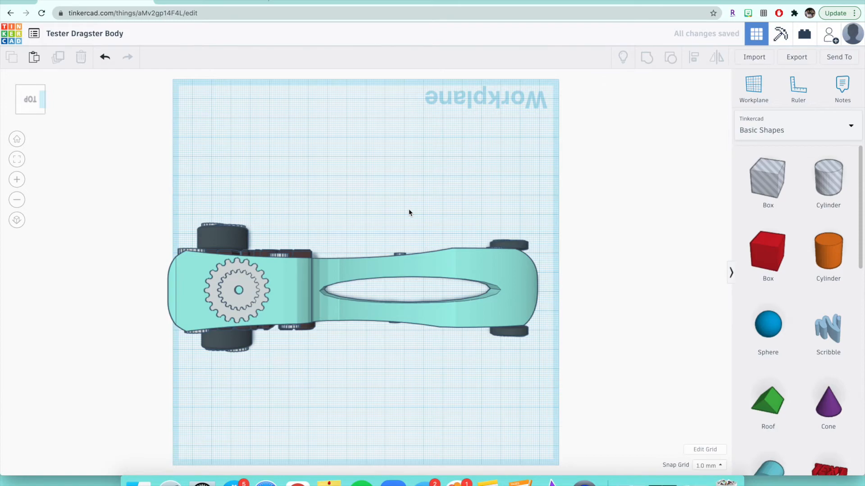
Step: Try moving the ungrouped body 40 mm and -16 mm away from its wheels and lettering, and undo the move
left_click(31, 101)
left_click_drag(31, 97, 73, 93)
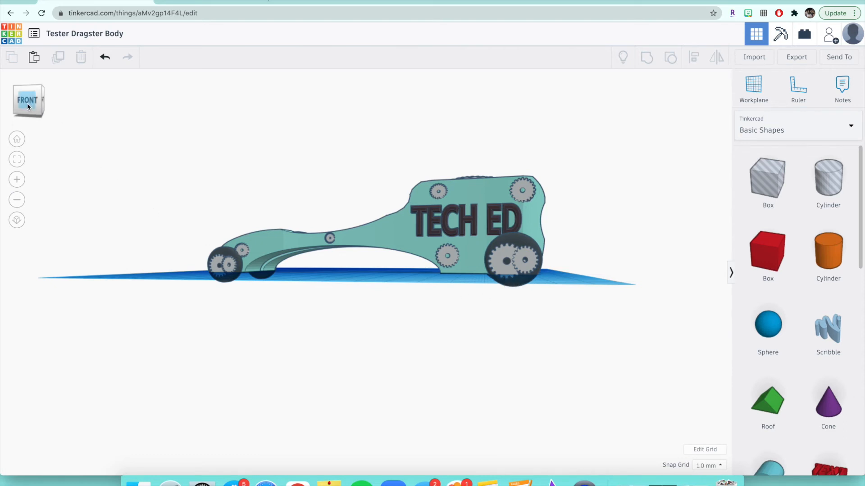
left_click_drag(27, 104, 77, 109)
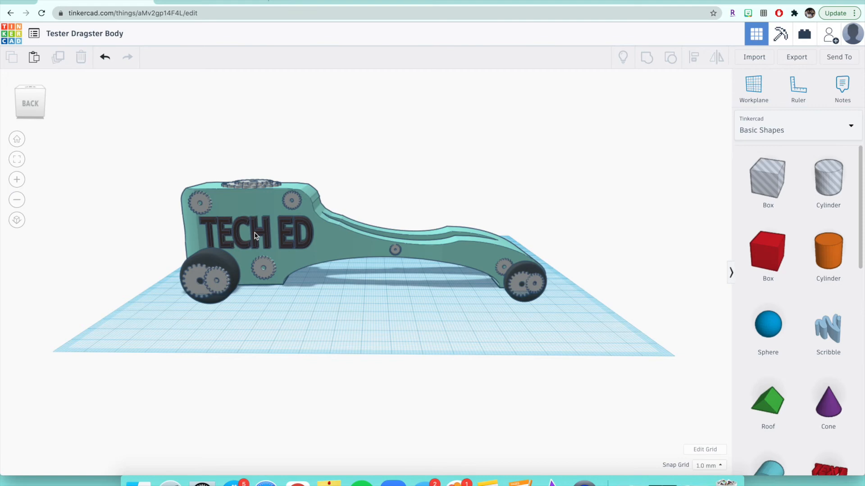
left_click(344, 248)
left_click_drag(344, 248, 378, 225)
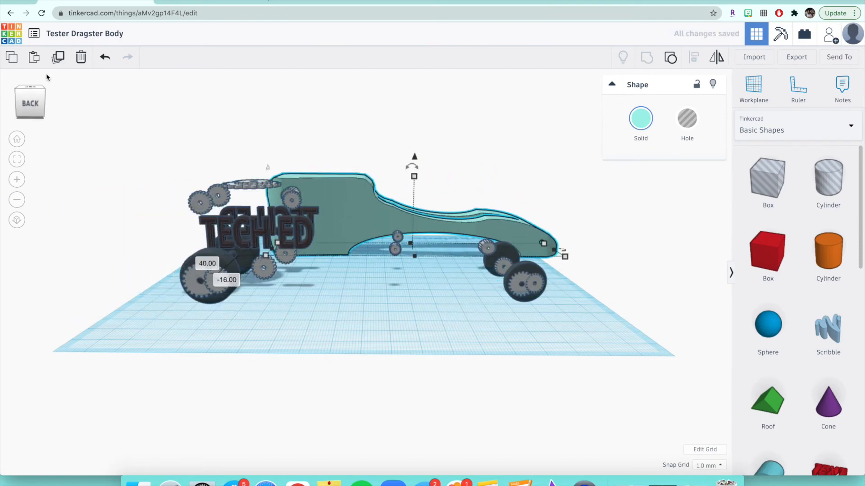
left_click(102, 59)
left_click(103, 59)
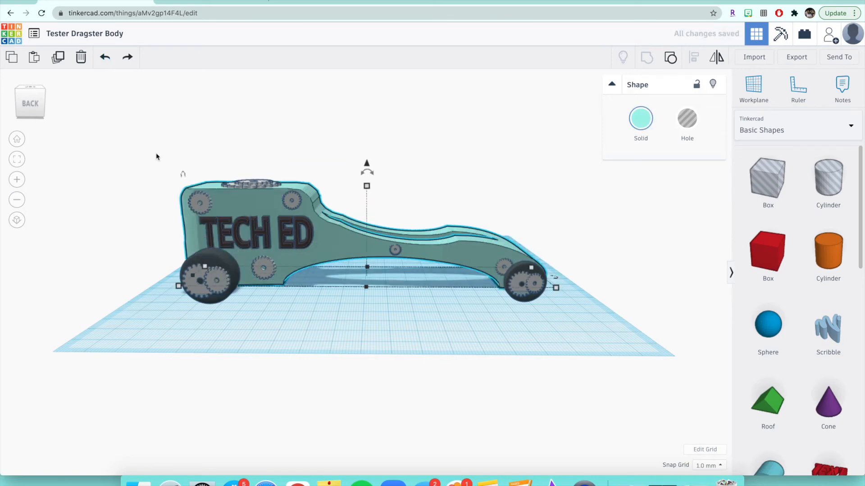
left_click(155, 196)
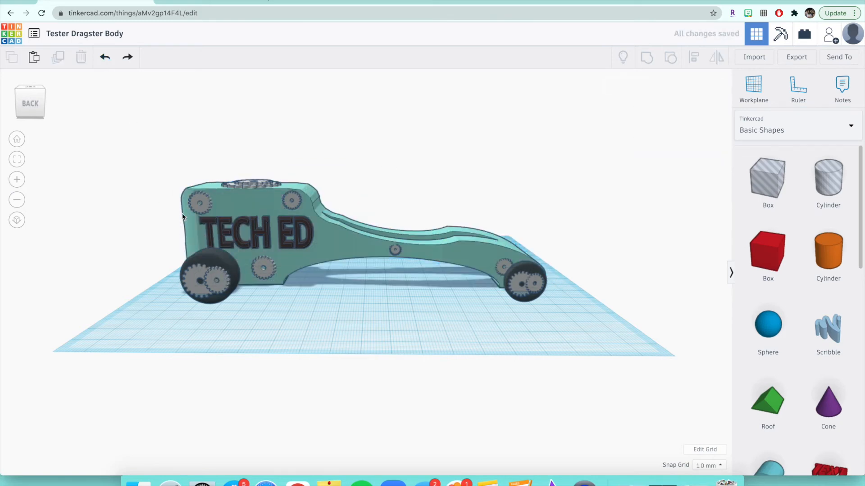
Step: Group the dragster body, wheels, gears and TECH ED lettering into one shape
left_click_drag(143, 136, 588, 341)
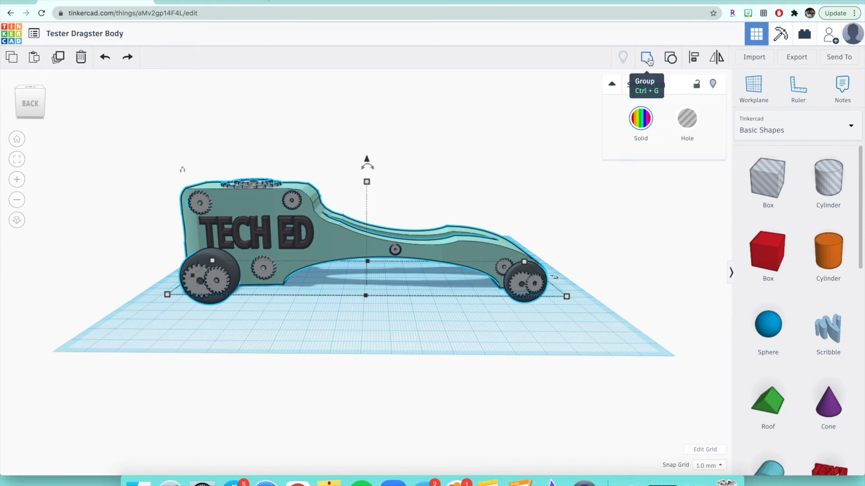
left_click(648, 60)
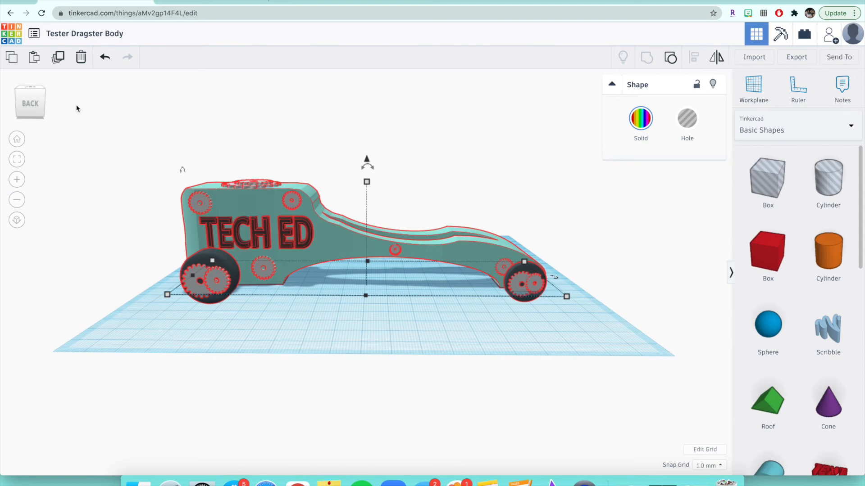
mouse_move(36, 108)
left_mouse_down()
mouse_move(1, 111)
mouse_move(38, 109)
left_mouse_up()
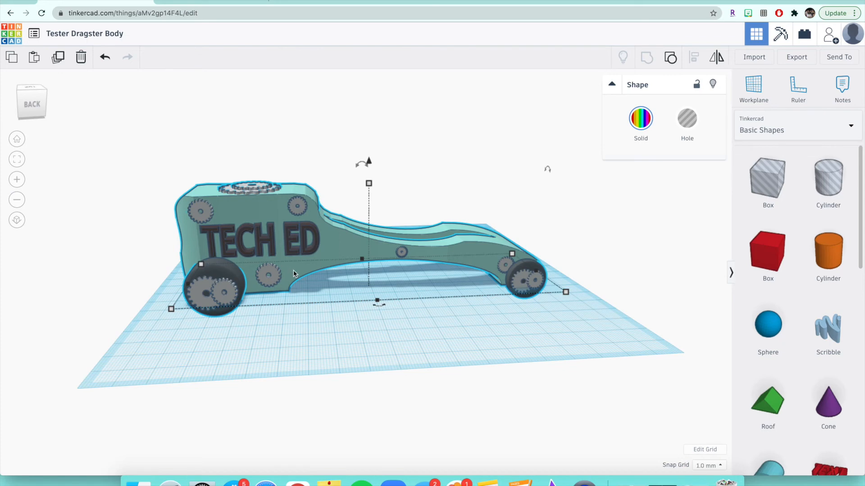
Step: Turn the grouped dragster's Multicolor option off and back on
left_click(639, 124)
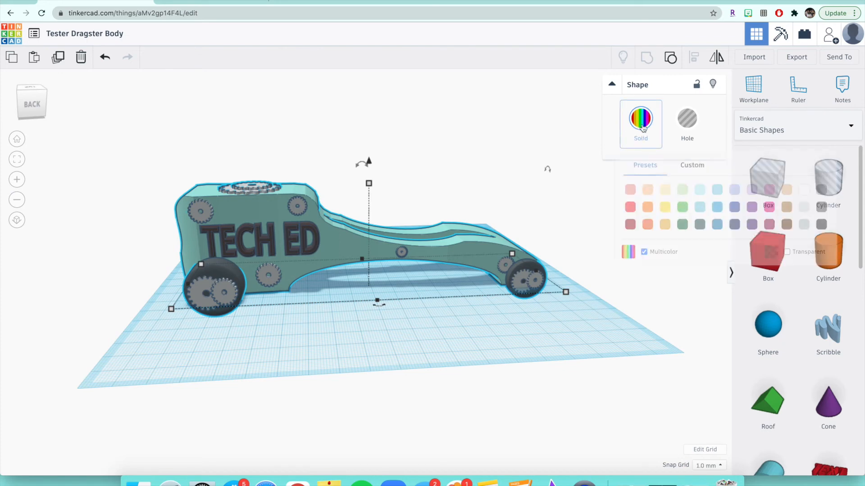
left_click(644, 251)
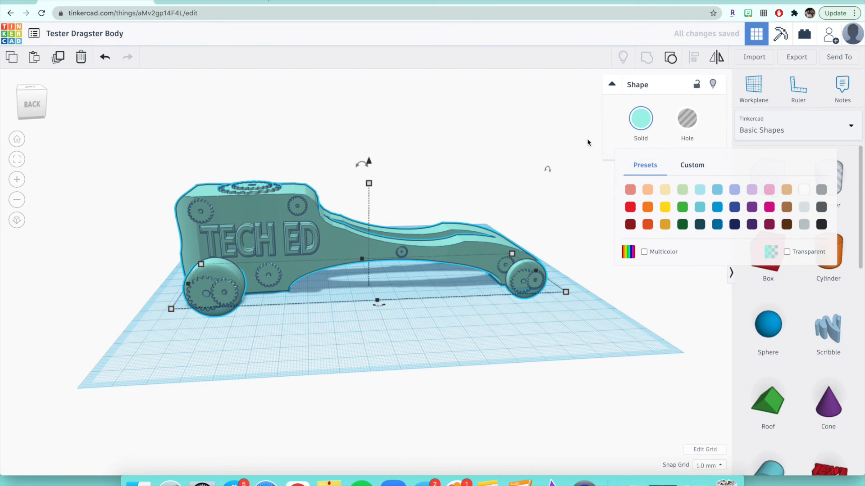
left_click(644, 135)
left_click(644, 252)
left_click(363, 172)
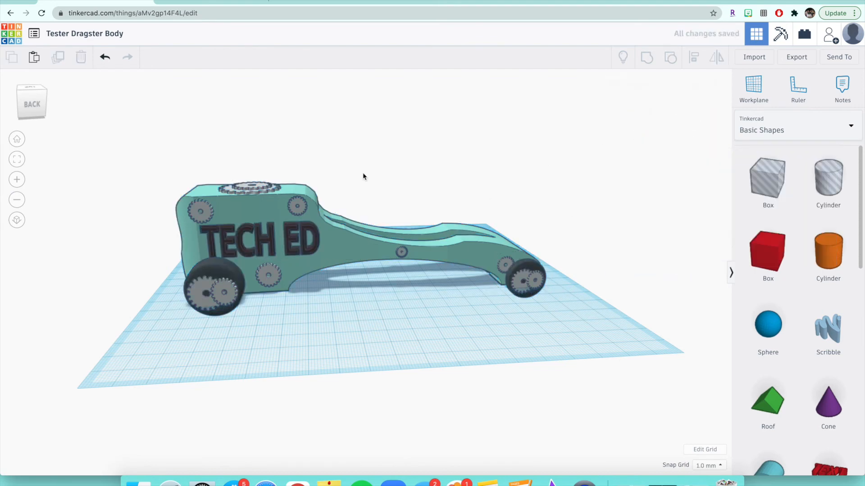
Step: Move the grouped dragster on the workplane, rotate it 45° about the vertical axis and reposition it
mouse_move(42, 115)
left_mouse_down()
mouse_move(17, 109)
mouse_move(39, 108)
left_mouse_up()
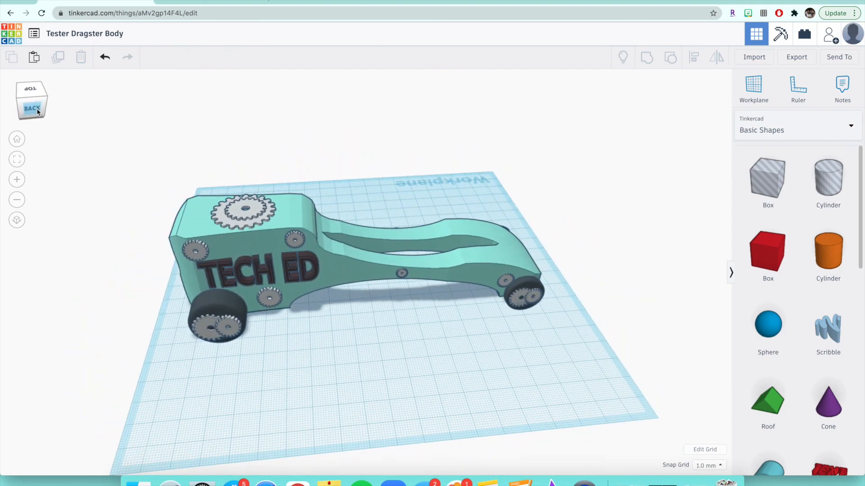
left_click_drag(290, 280, 308, 248)
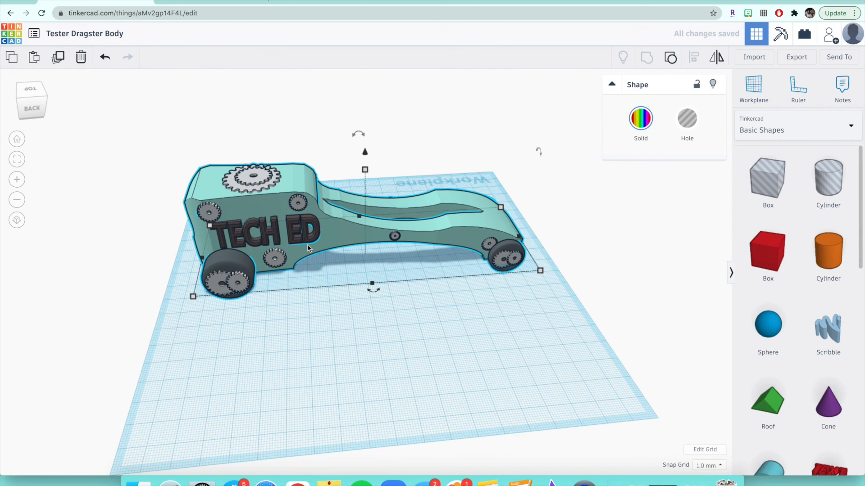
mouse_move(372, 293)
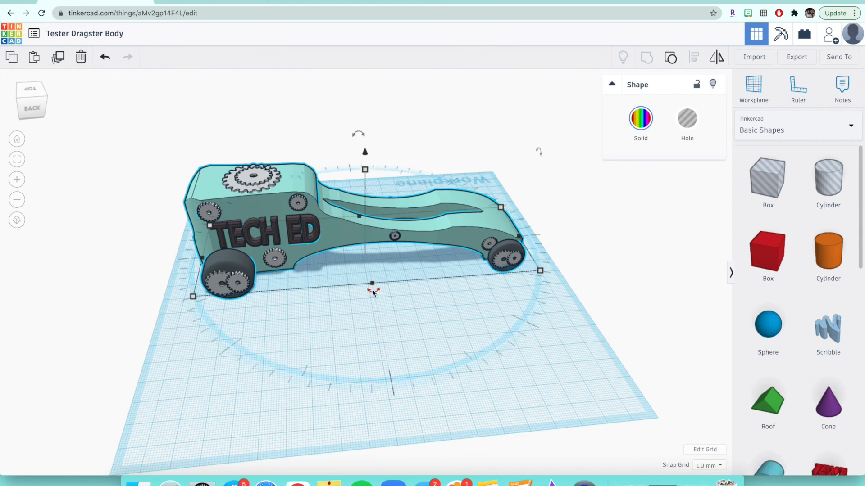
left_click_drag(372, 293, 301, 310)
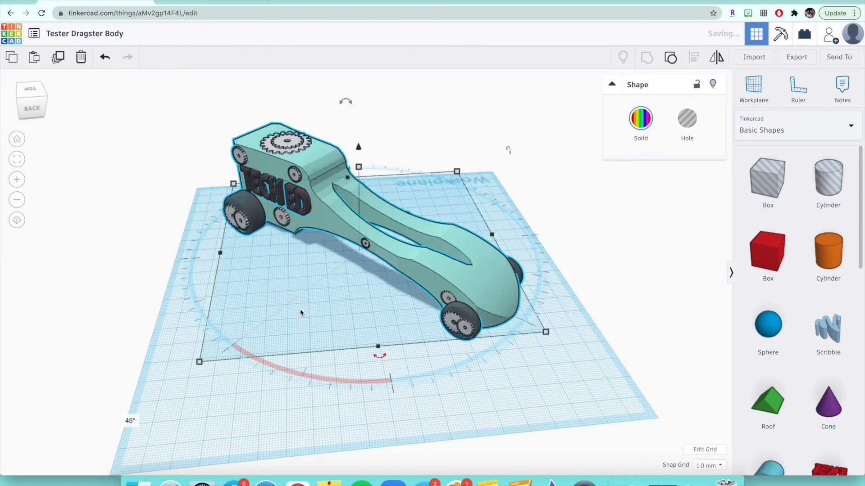
left_click_drag(483, 285, 503, 332)
left_click(192, 359)
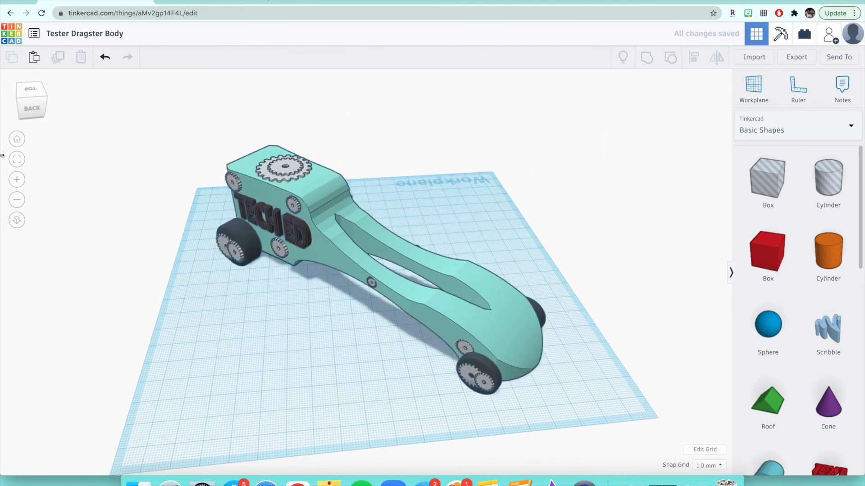
Step: Examine the finished dragster from both sides, the nose and above to check how the wheels and gears fit
left_click(29, 109)
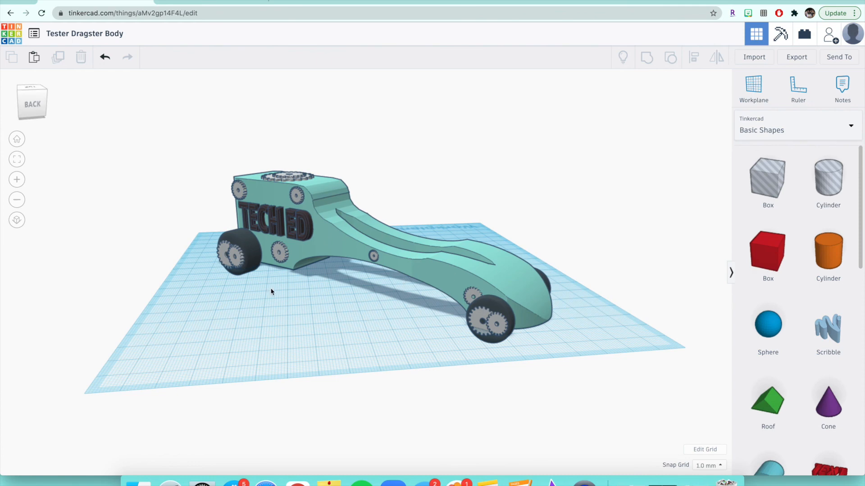
left_click(18, 103)
left_click_drag(16, 103, 0, 105)
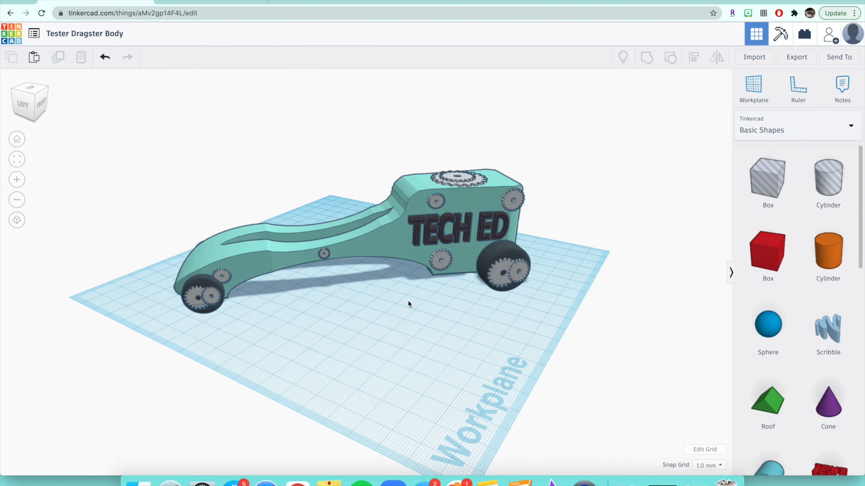
left_click(21, 108)
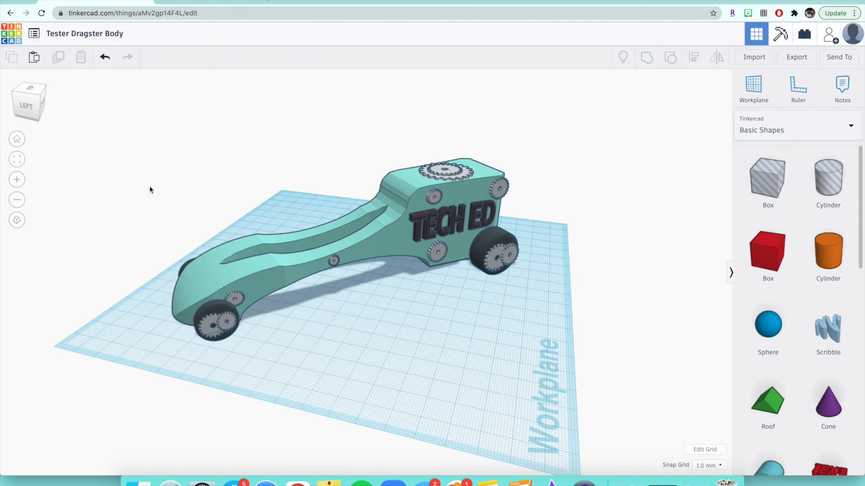
left_click_drag(30, 103, 66, 103)
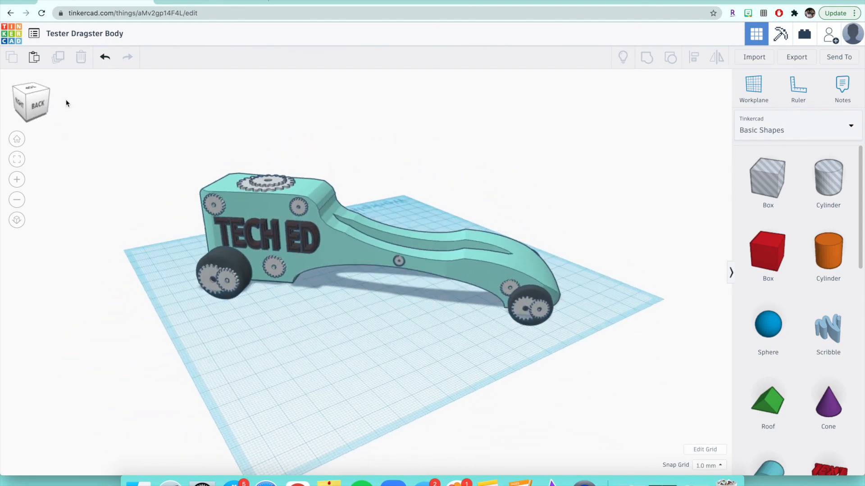
left_click(405, 266)
left_click_drag(486, 355, 445, 331)
left_click(575, 257)
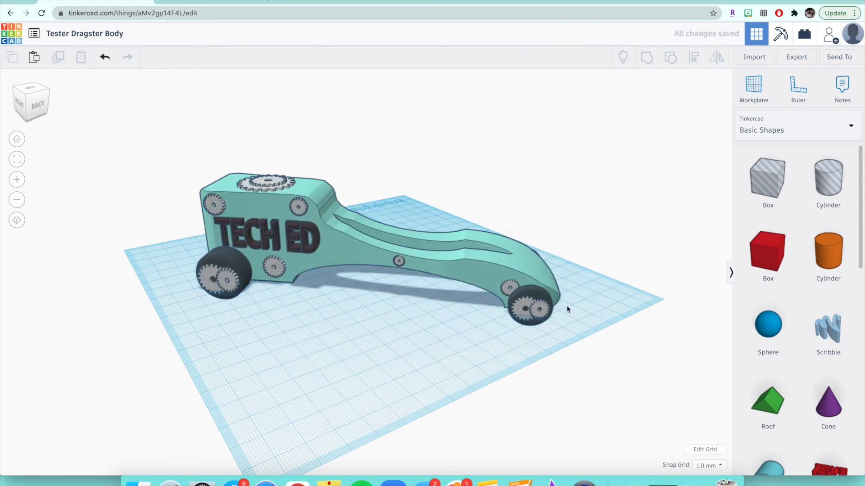
left_click(38, 106)
mouse_move(28, 110)
left_mouse_down()
mouse_move(0, 103)
mouse_move(22, 110)
left_mouse_up()
left_click(22, 110)
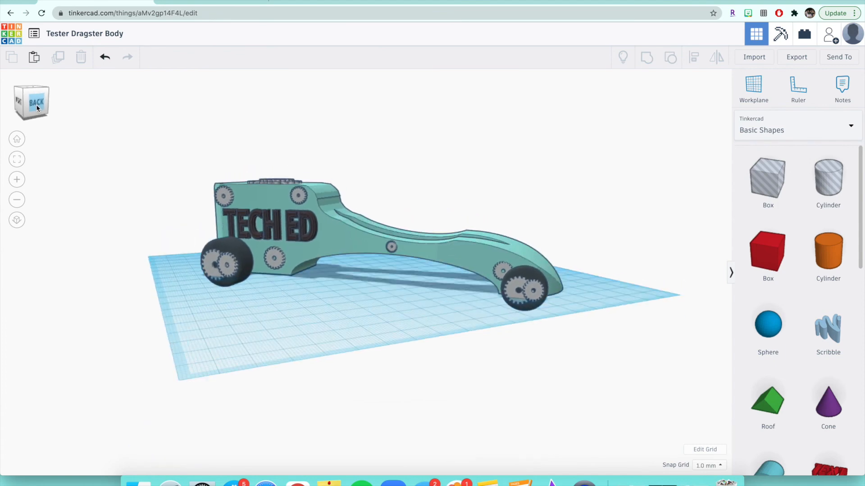
left_click_drag(36, 105, 39, 104)
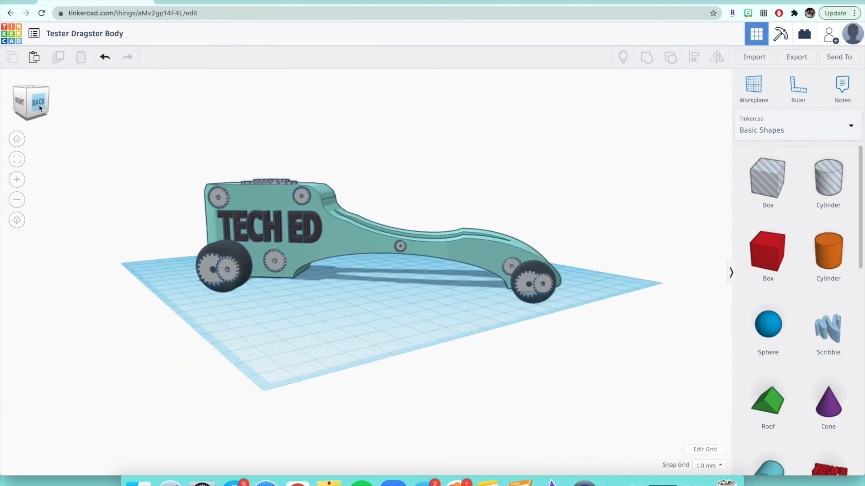